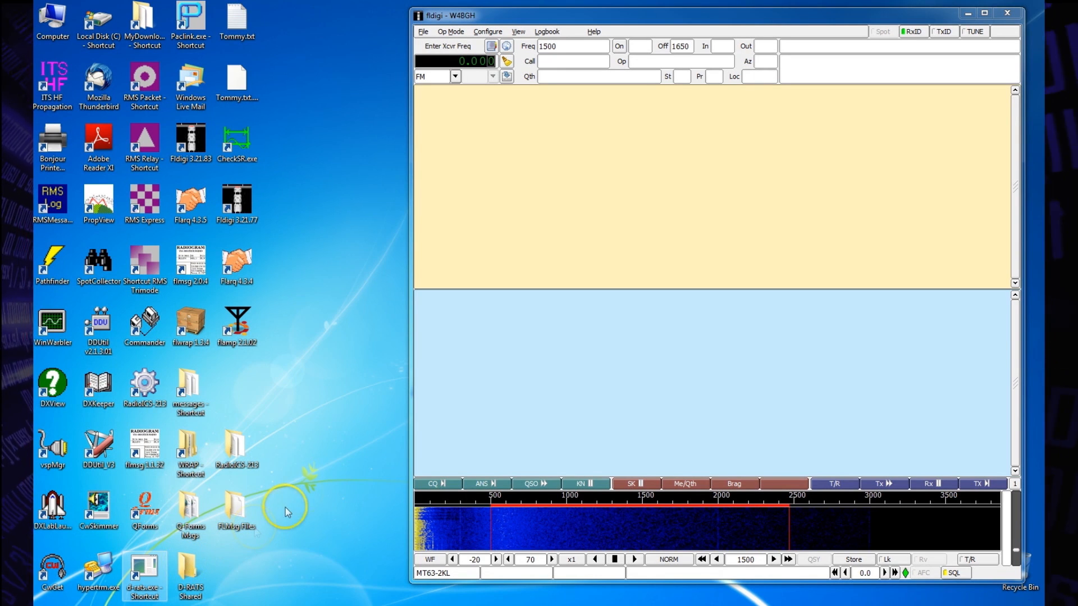
Step: Review the operator's station details in the fldigi configuration and close the window
{"action": "left_click", "coordinate": [487, 32]}
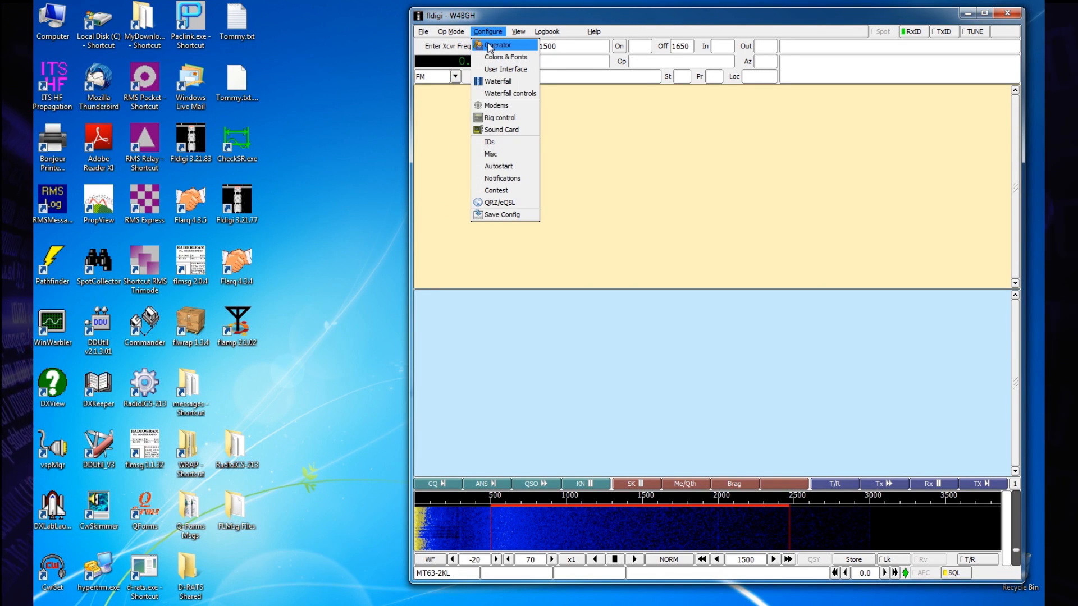
{"action": "left_click", "coordinate": [488, 47]}
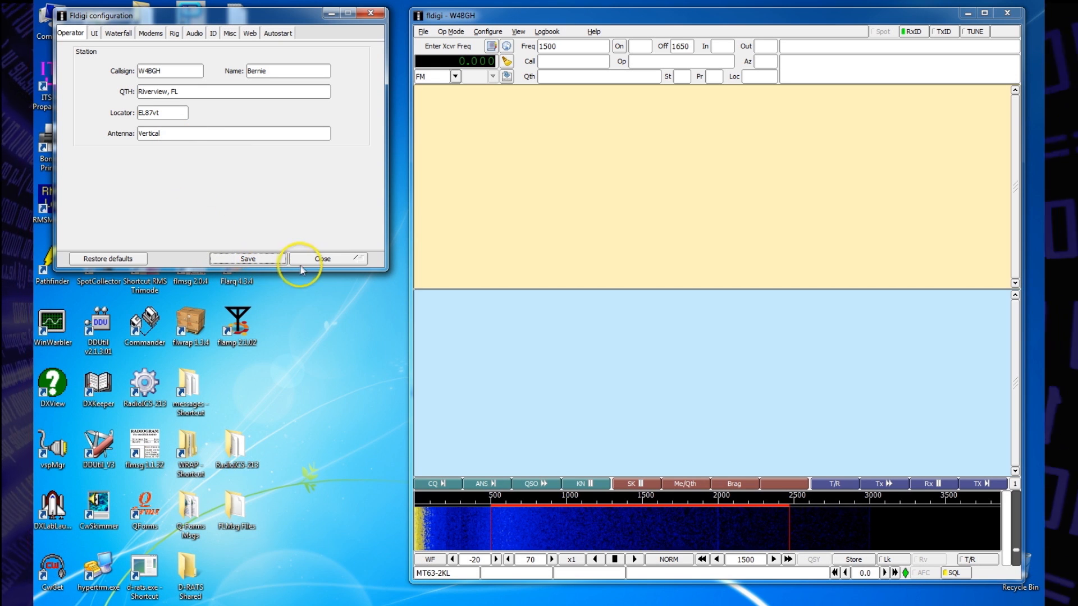
{"action": "left_click", "coordinate": [324, 258]}
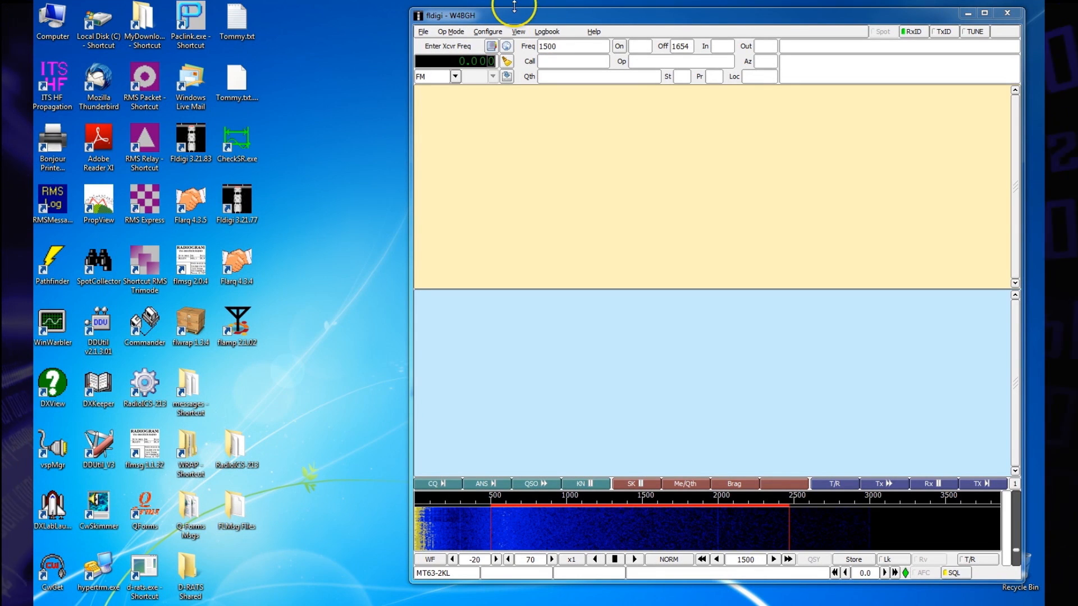
Step: Save the NBEMS settings with the data file interface, message folder opening, and opening received files in flmsg and the browser enabled
{"action": "left_click", "coordinate": [486, 32]}
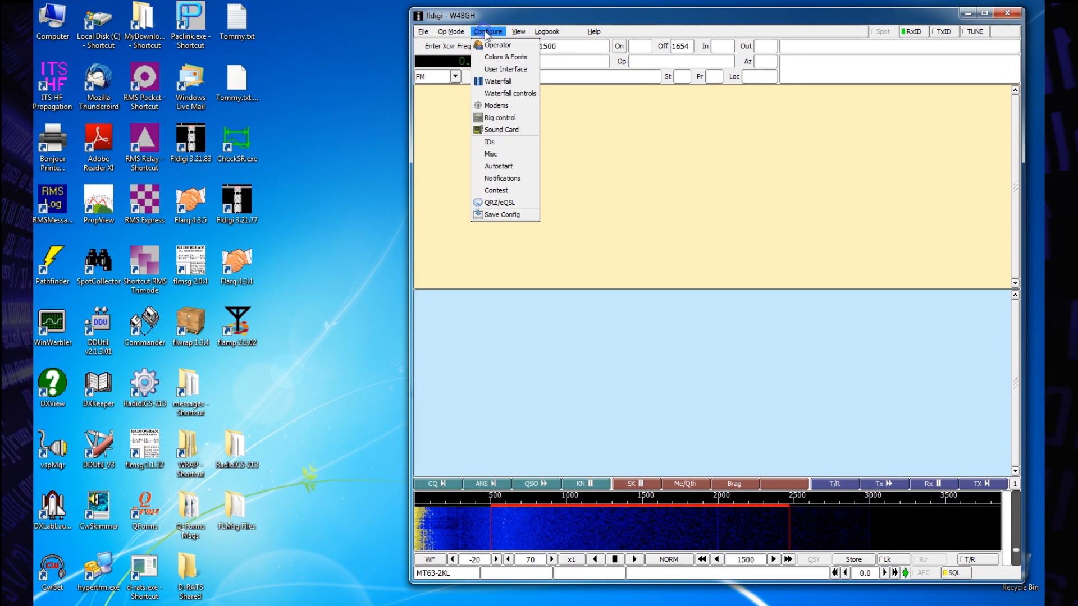
{"action": "left_click", "coordinate": [490, 154]}
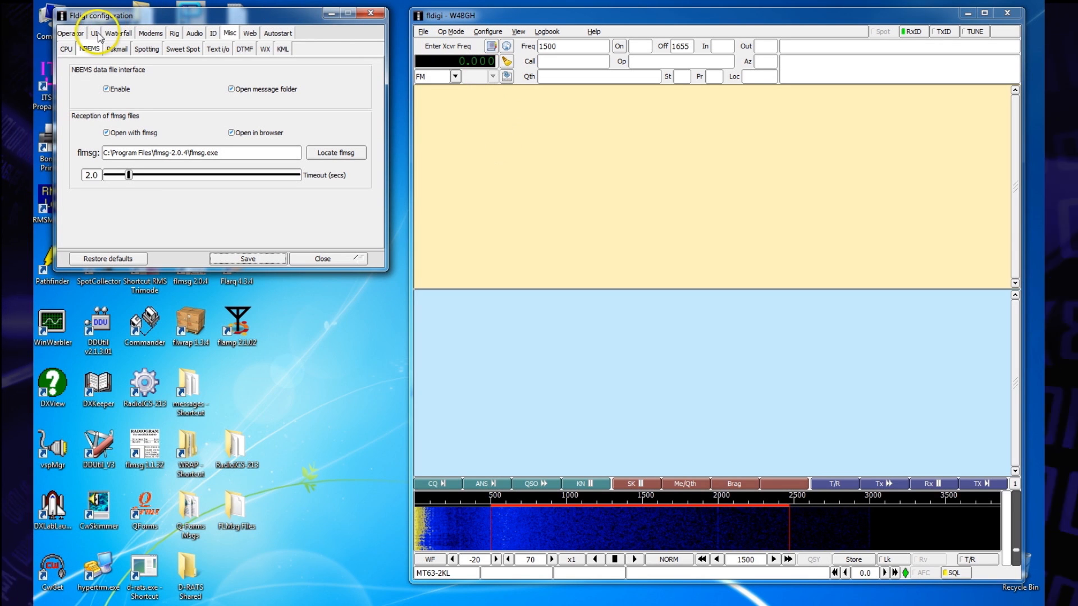
{"action": "left_click", "coordinate": [93, 51]}
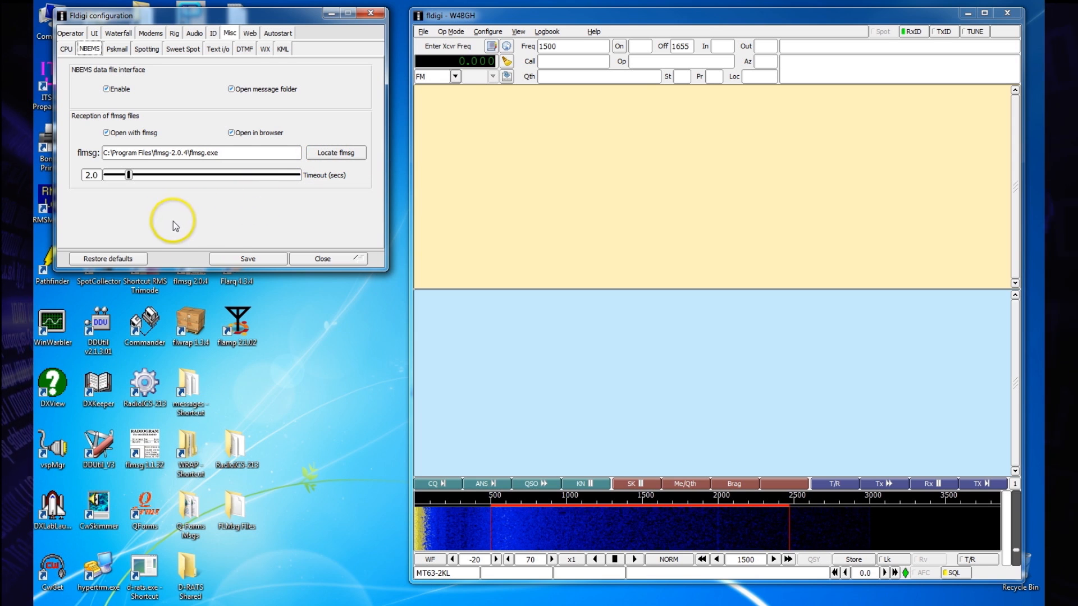
{"action": "left_click", "coordinate": [233, 257]}
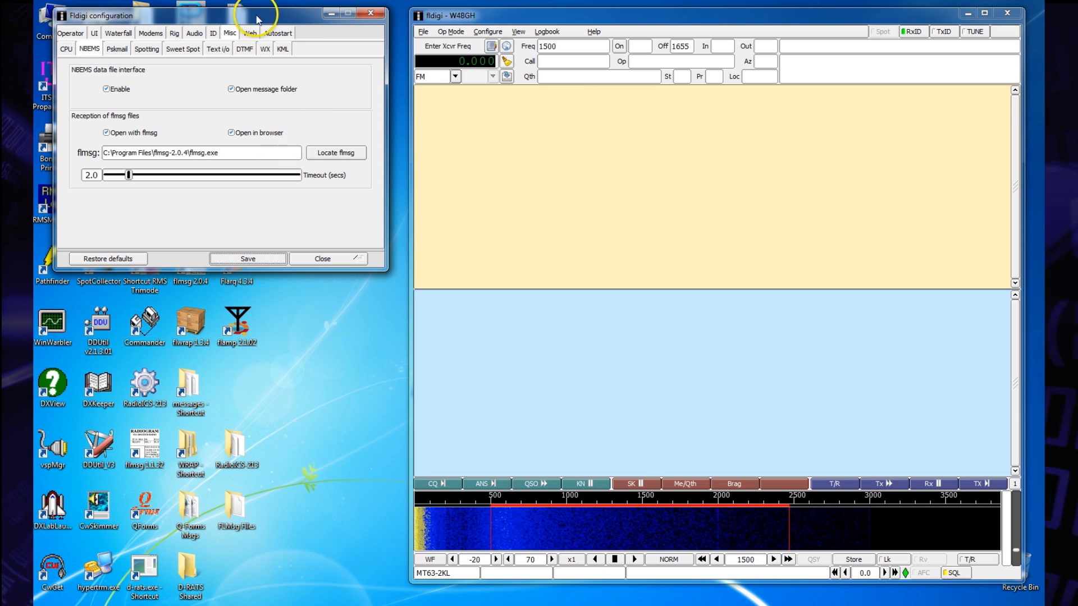
Step: Save the MT-63 modem settings with 8-bit characters, long receive integration, both 4-second start tones and manual tuning enabled, and close the configuration
{"action": "left_click", "coordinate": [150, 33]}
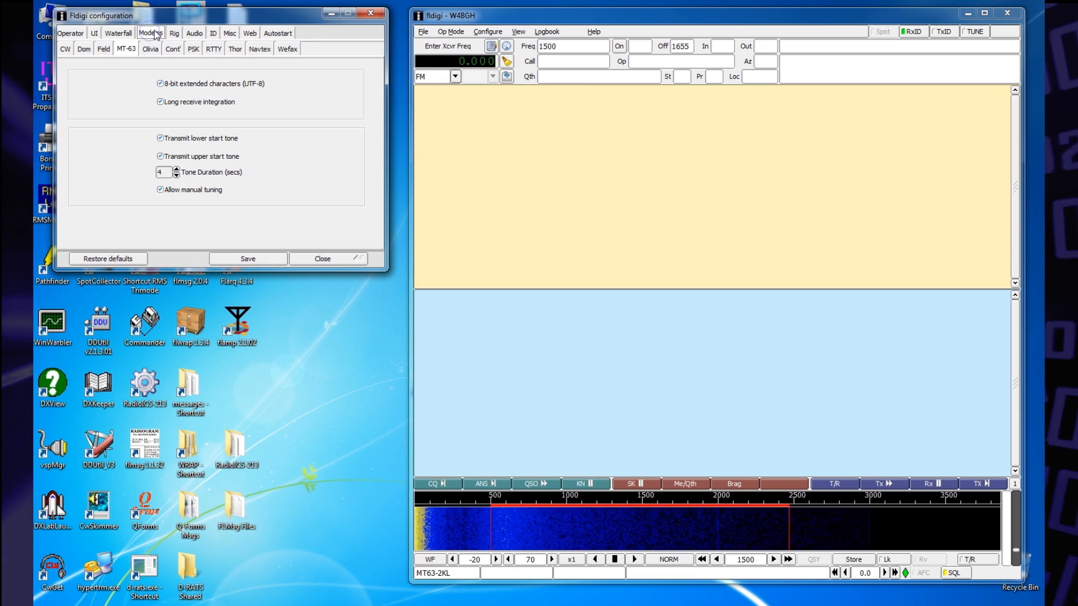
{"action": "left_click", "coordinate": [124, 49]}
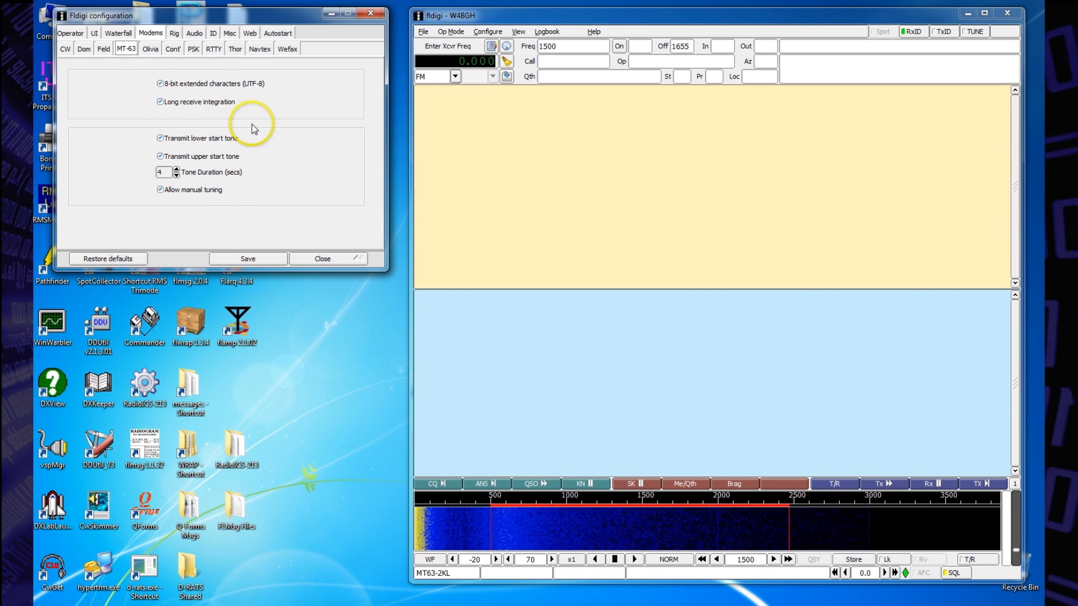
{"action": "left_click", "coordinate": [244, 260]}
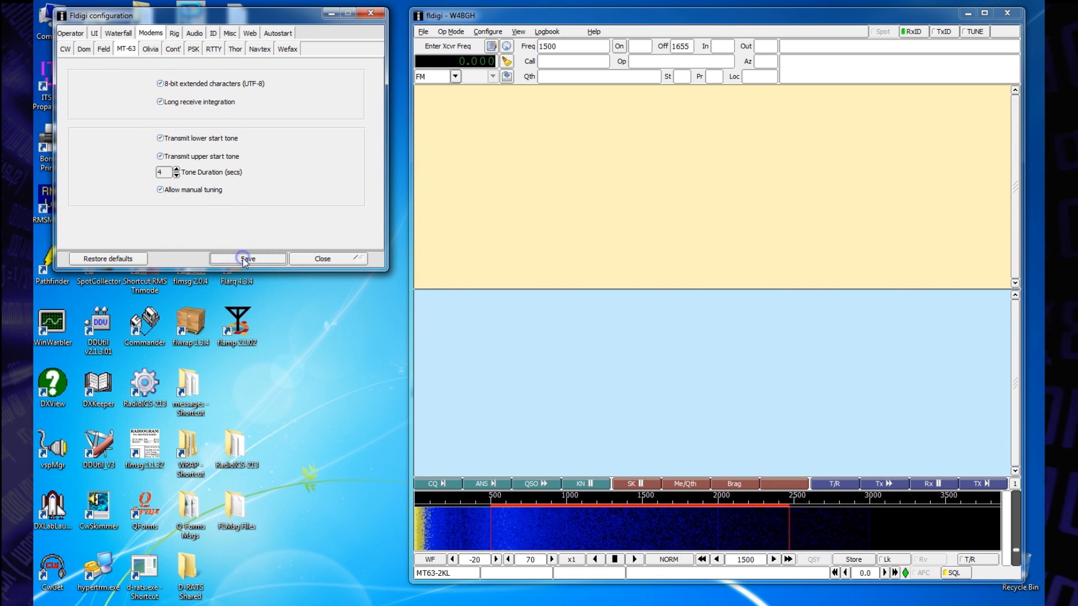
{"action": "left_click", "coordinate": [326, 261]}
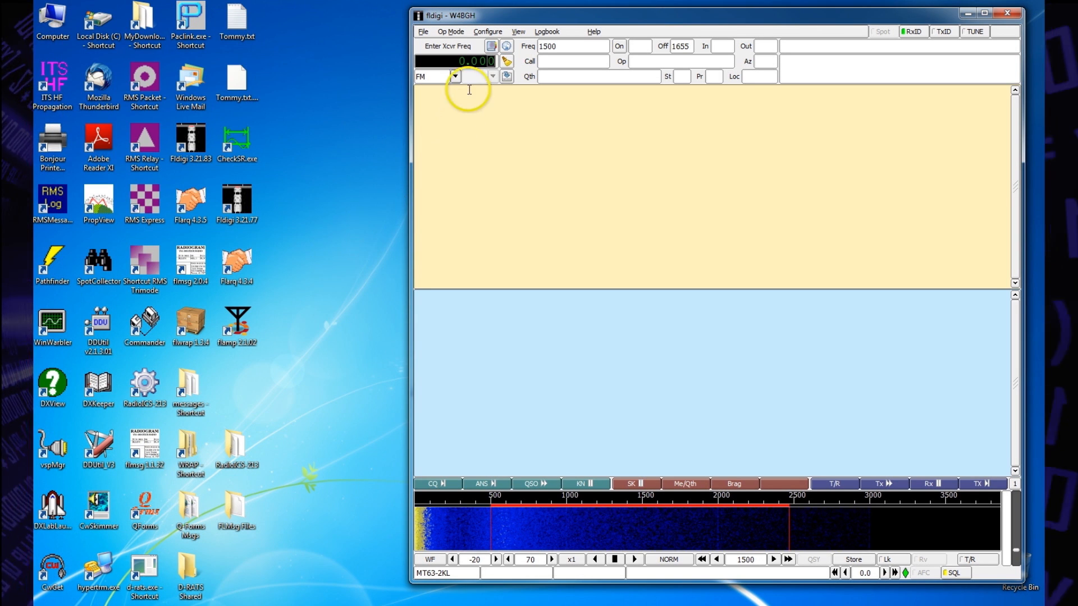
Step: Check the available MT63 operating modes for MT63-2000L and leave the list
{"action": "left_click", "coordinate": [452, 32]}
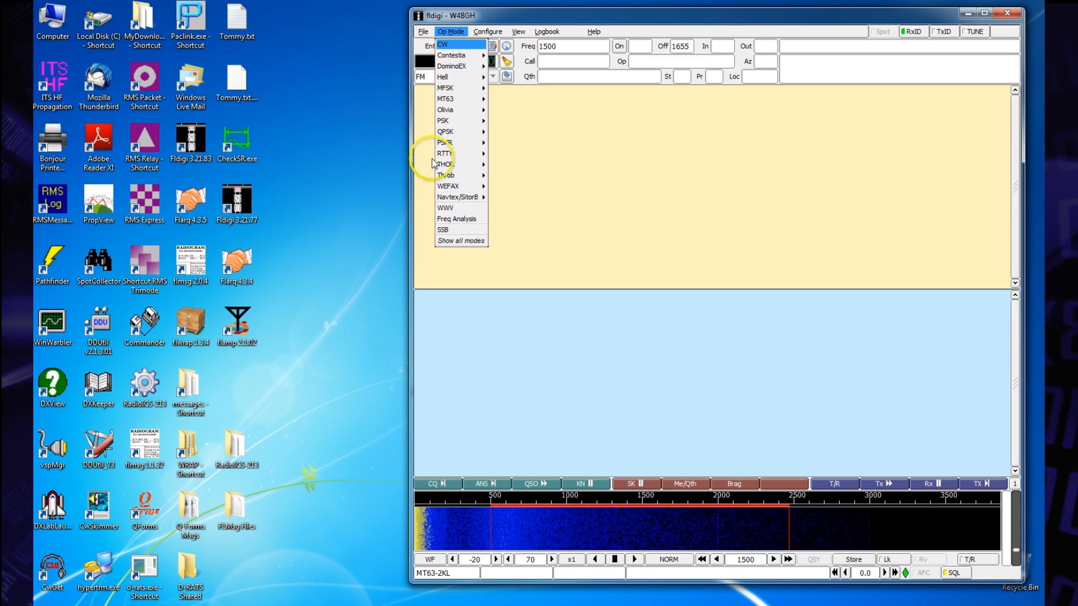
{"action": "mouse_move", "coordinate": [443, 120]}
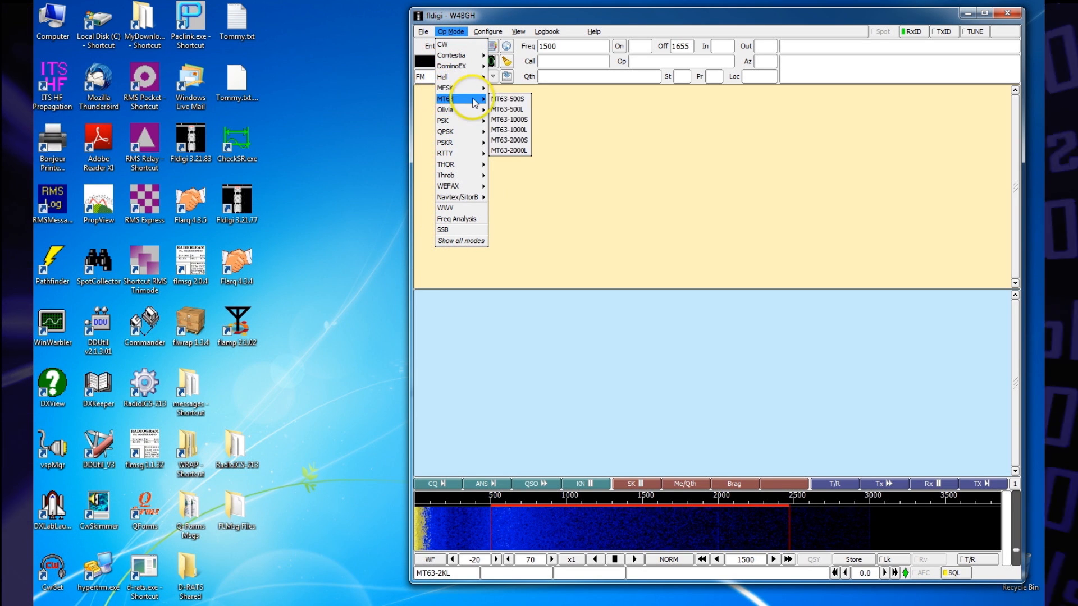
{"action": "mouse_move", "coordinate": [472, 98]}
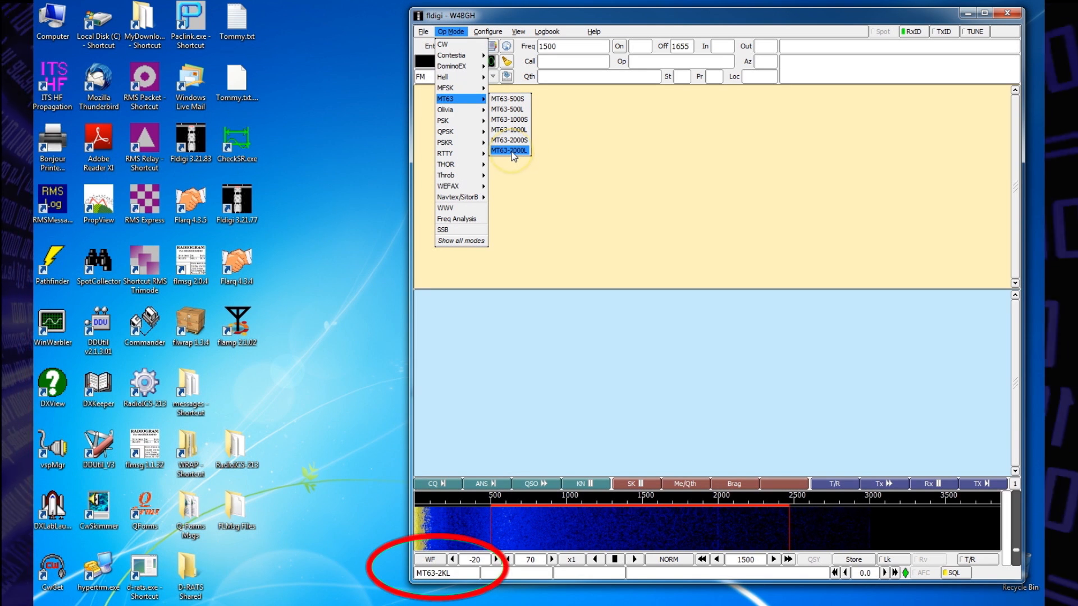
{"action": "left_click", "coordinate": [621, 149]}
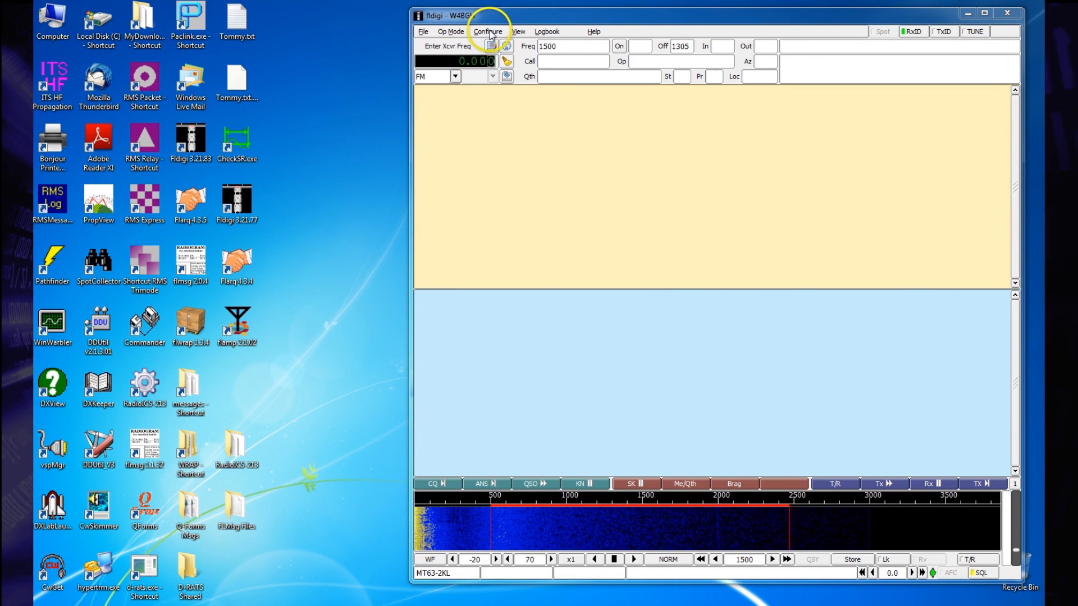
Step: Save the autostart settings that launch flamp, flmsg as Prog 1 and flarq as Prog 2 with fldigi, and close the configuration
{"action": "left_click", "coordinate": [488, 32]}
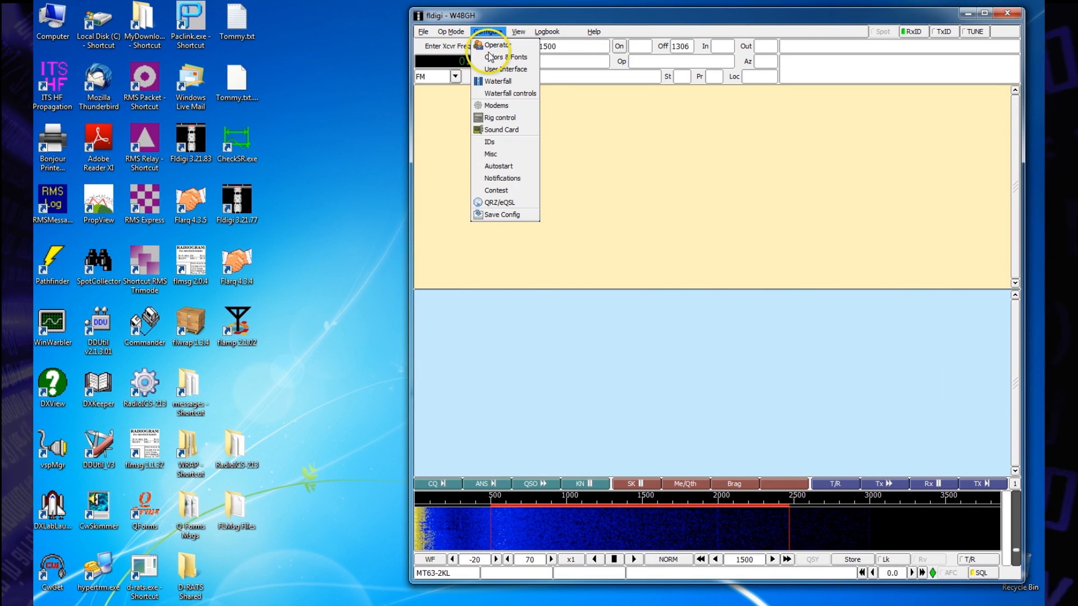
{"action": "left_click", "coordinate": [490, 167]}
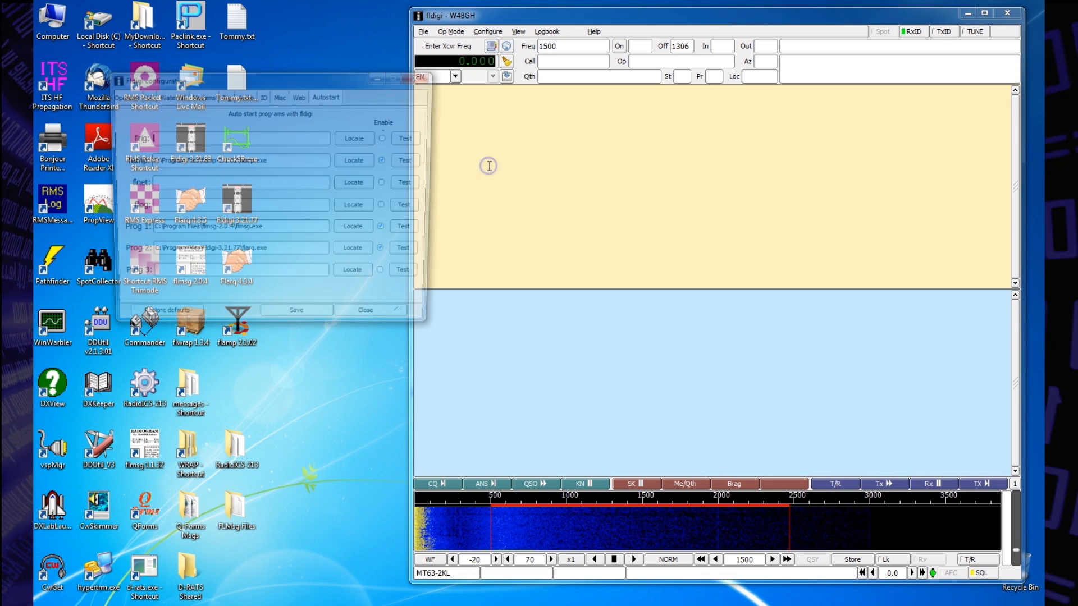
{"action": "left_click_drag", "start_coordinate": [346, 85], "coordinate": [304, 21]}
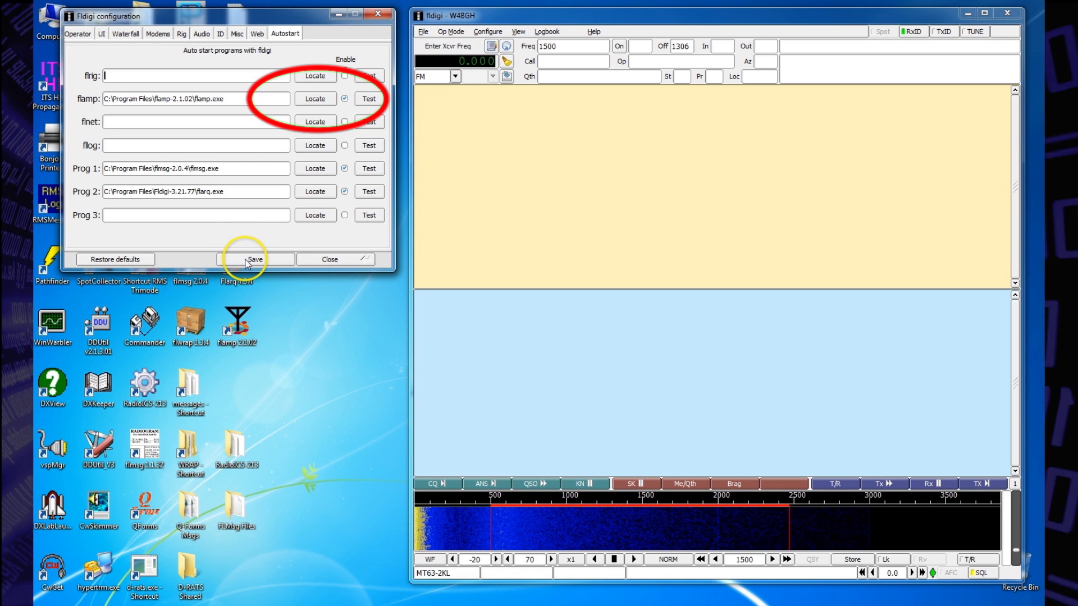
{"action": "left_click", "coordinate": [247, 261]}
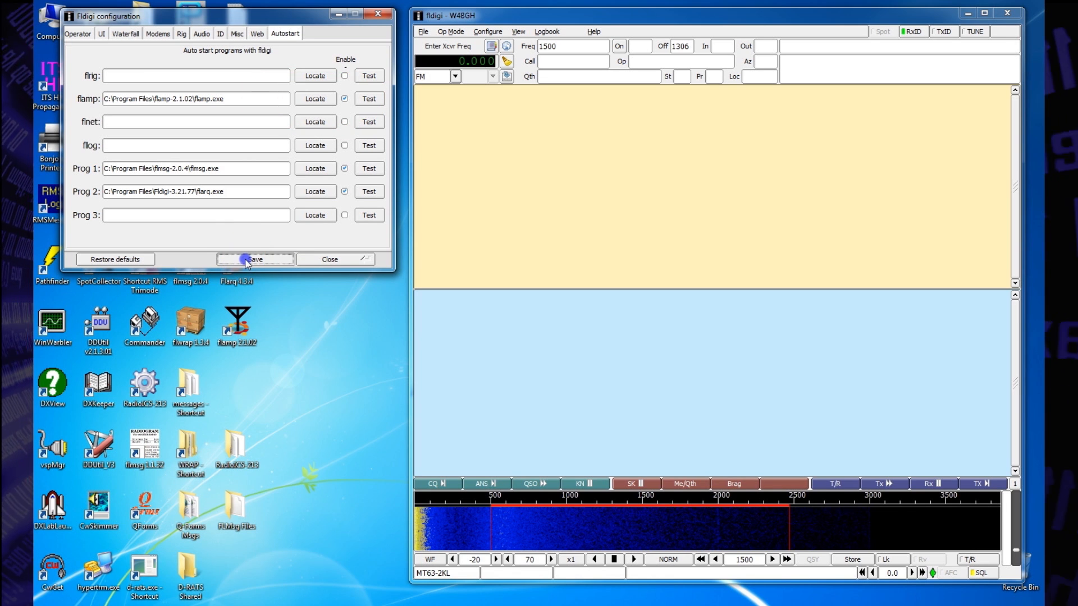
{"action": "left_click", "coordinate": [330, 259]}
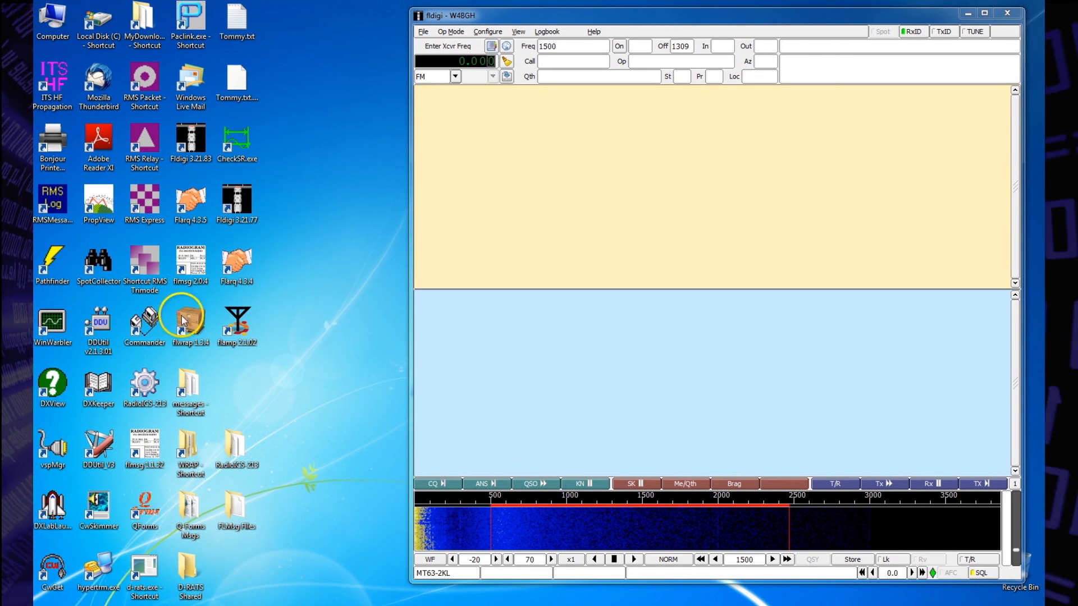
Step: Launch flmsg 2.0.4 from the desktop and move its window up beside the top of the fldigi window
{"action": "right_click", "coordinate": [192, 265]}
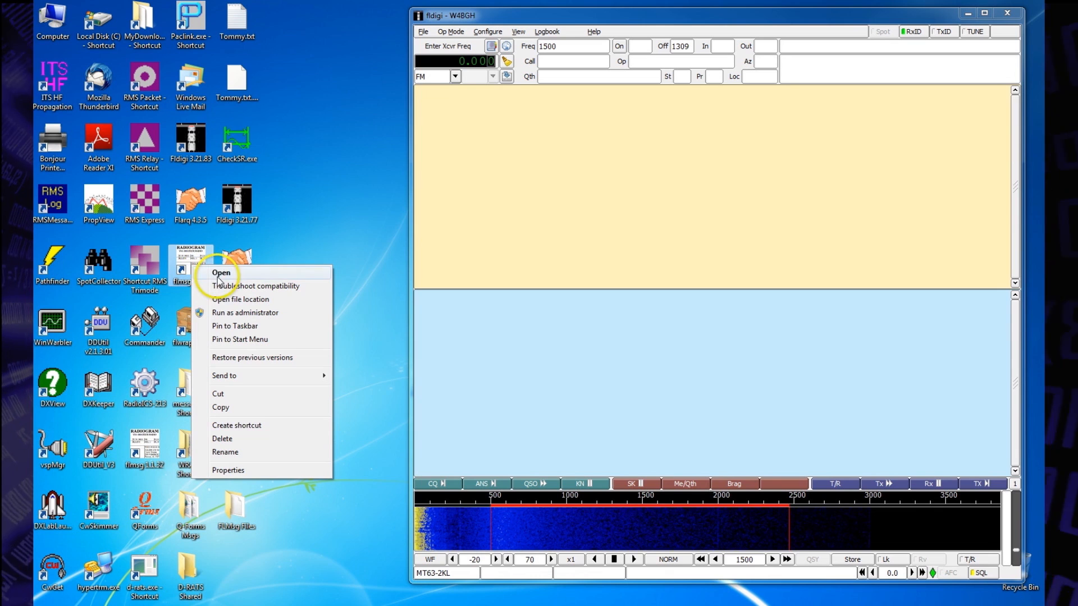
{"action": "left_click", "coordinate": [272, 359]}
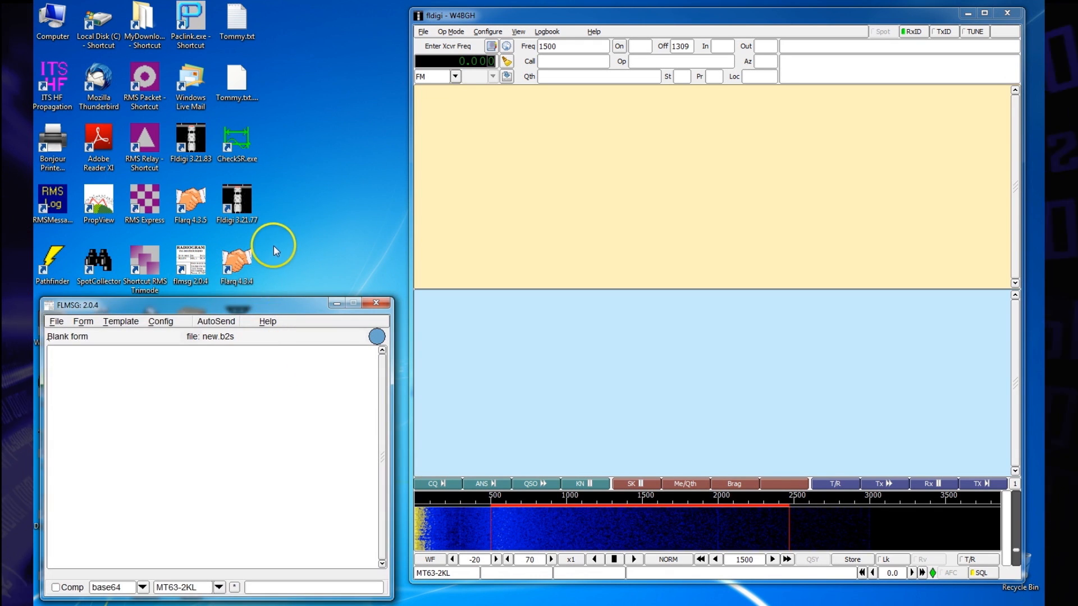
{"action": "left_click_drag", "start_coordinate": [274, 305], "coordinate": [275, 21]}
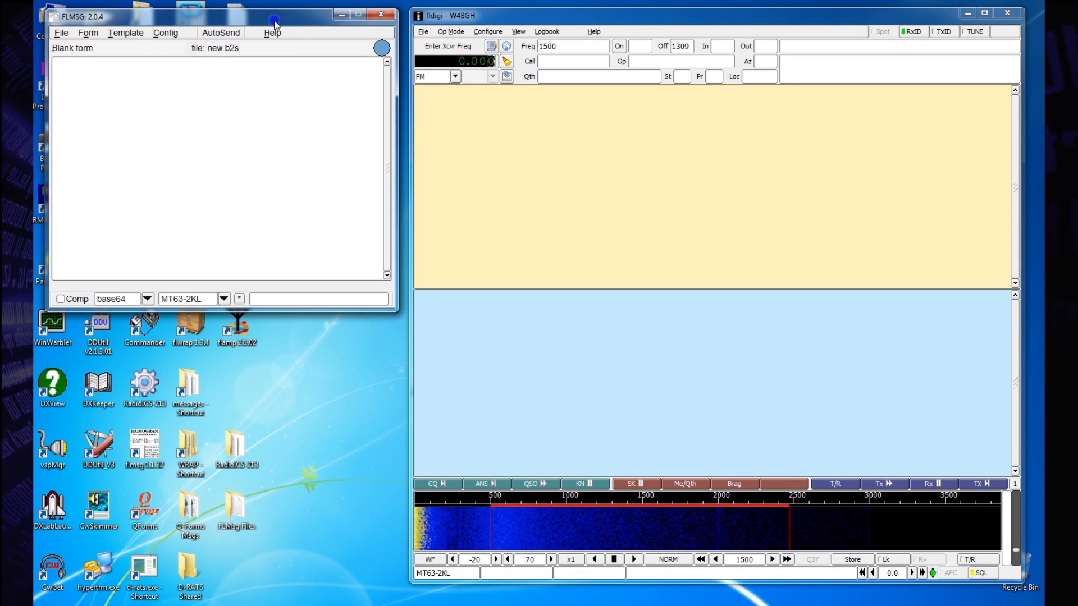
Step: Enable syncing the modem to fldigi in flmsg's socket configuration and close the configuration window
{"action": "left_click", "coordinate": [165, 34]}
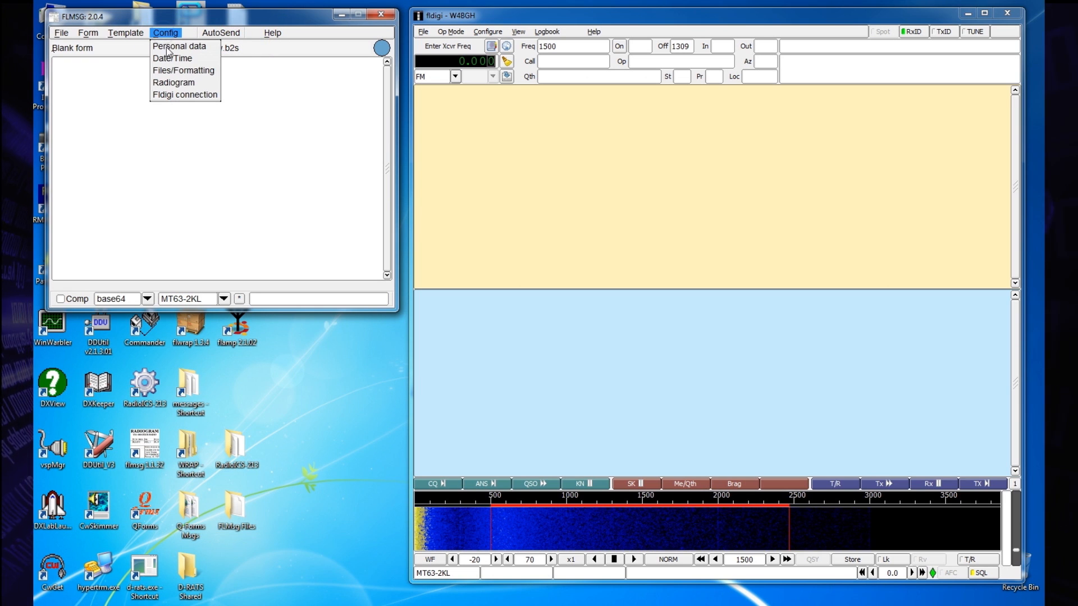
{"action": "left_click", "coordinate": [169, 47]}
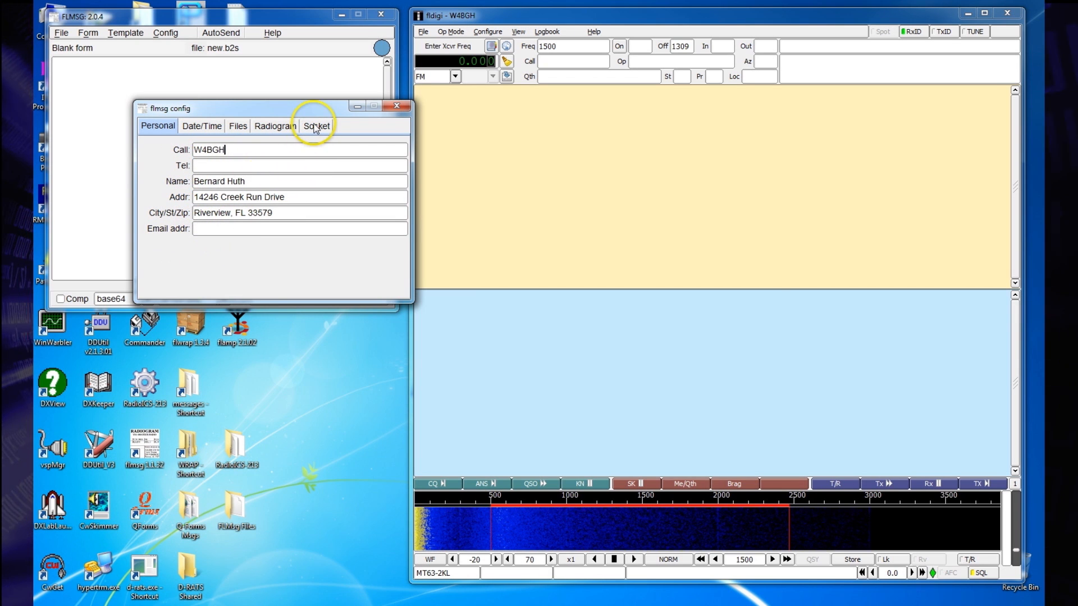
{"action": "left_click", "coordinate": [316, 126]}
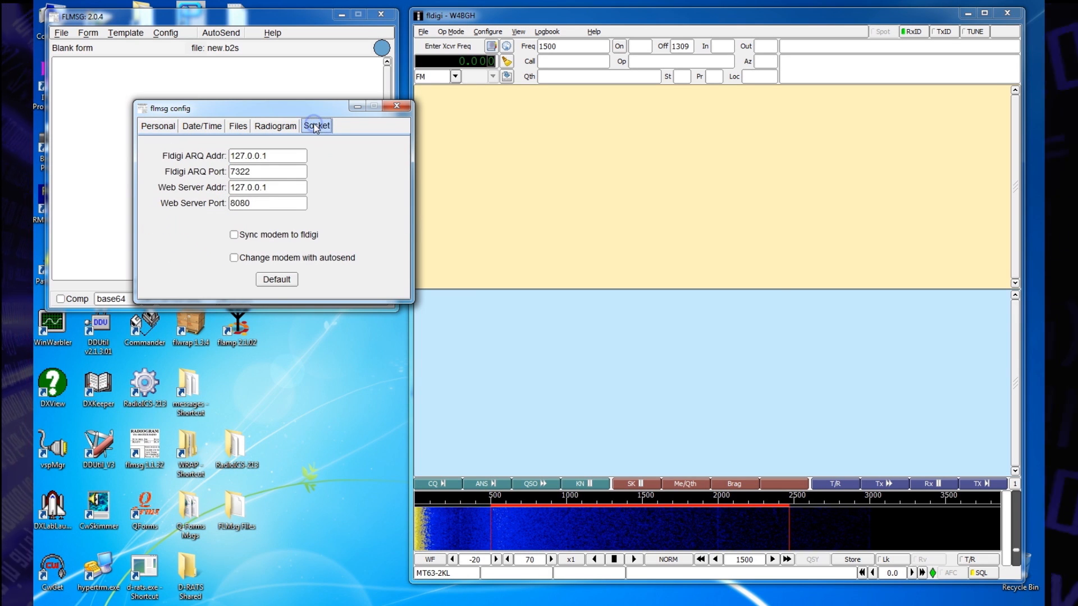
{"action": "left_click", "coordinate": [235, 236]}
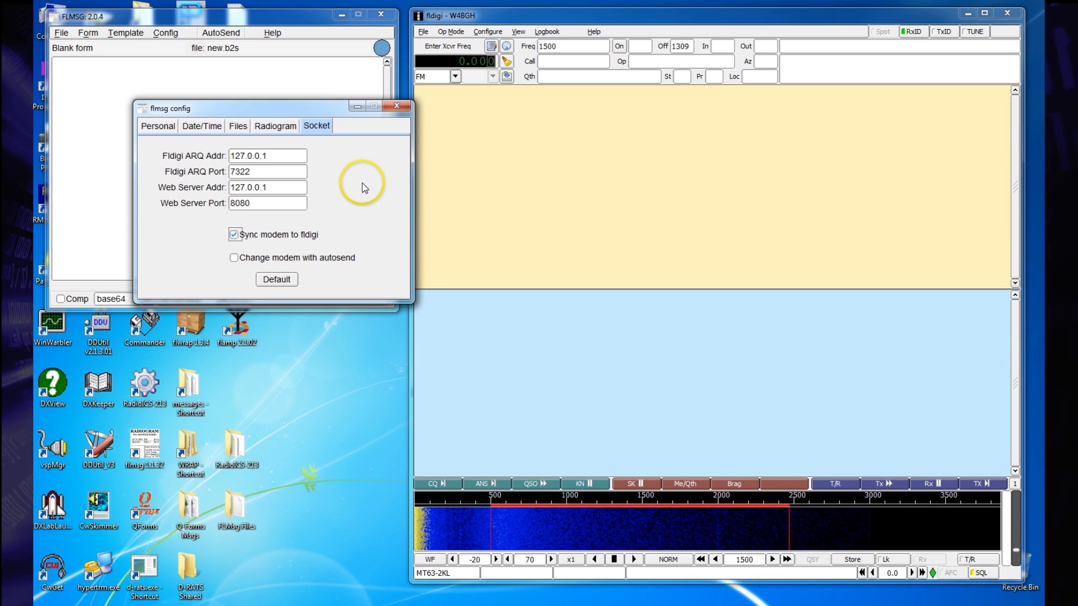
{"action": "left_click", "coordinate": [396, 107]}
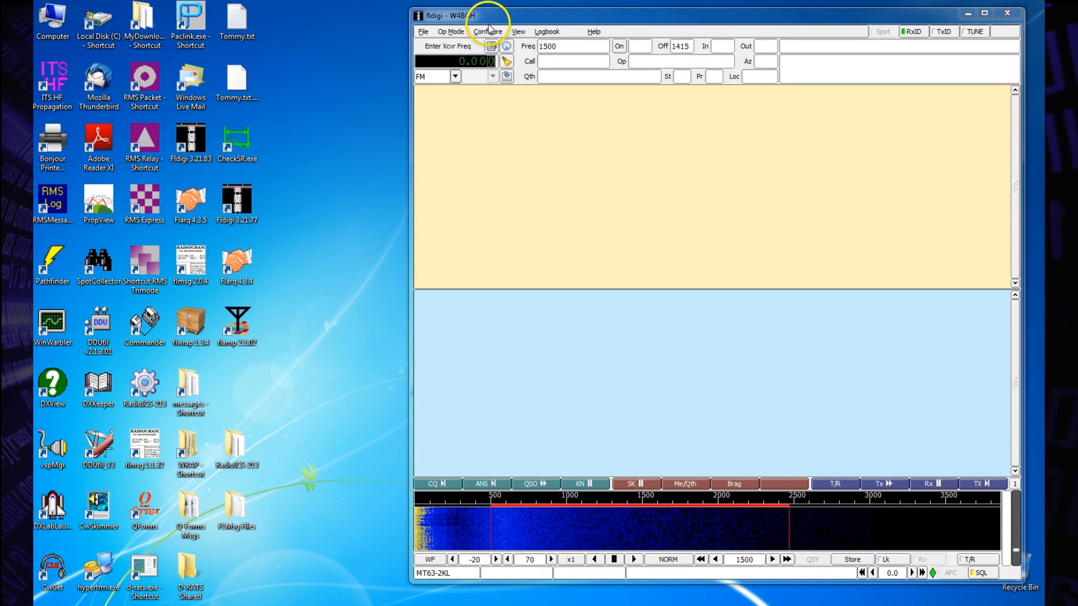
Step: Set fldigi's PortAudio capture to Microphone (2- USB Audio CODEC) and playback to Speakers (2- USB Audio CODEC), and save the audio settings
{"action": "left_click", "coordinate": [488, 31]}
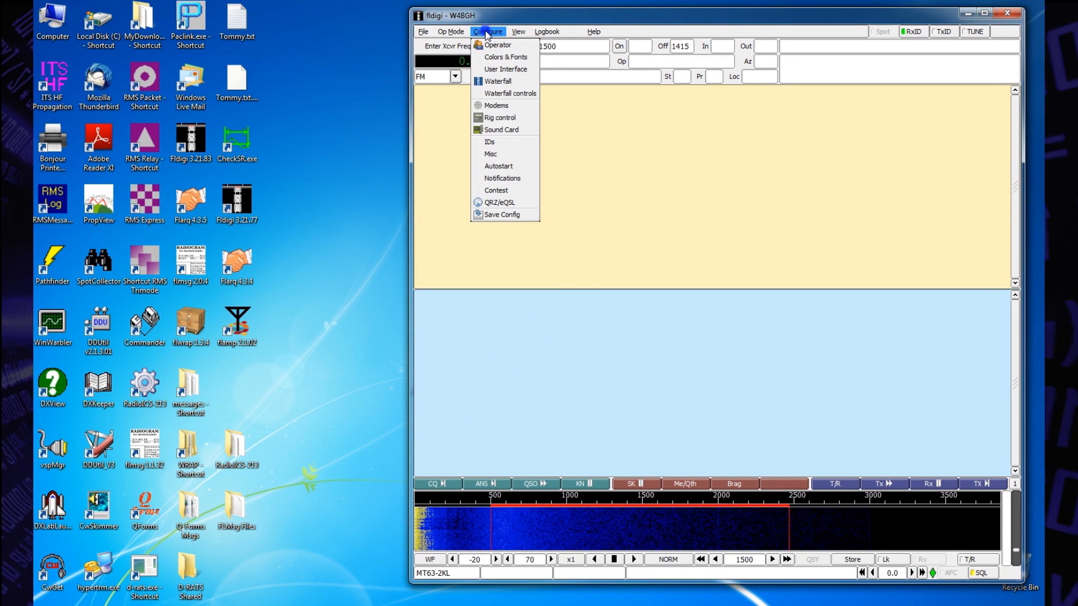
{"action": "left_click", "coordinate": [502, 131]}
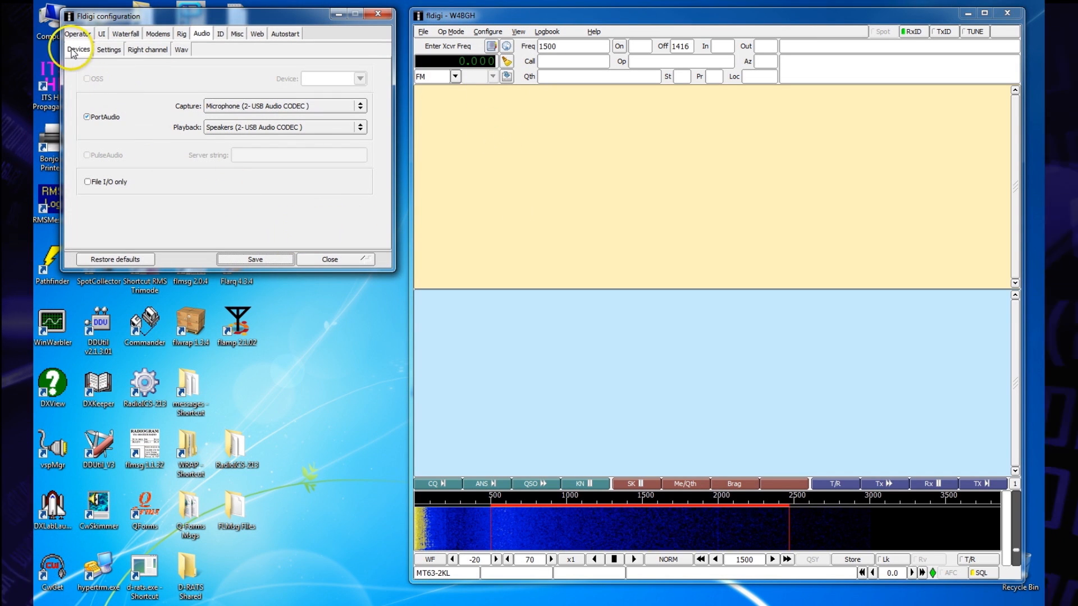
{"action": "left_click", "coordinate": [72, 50]}
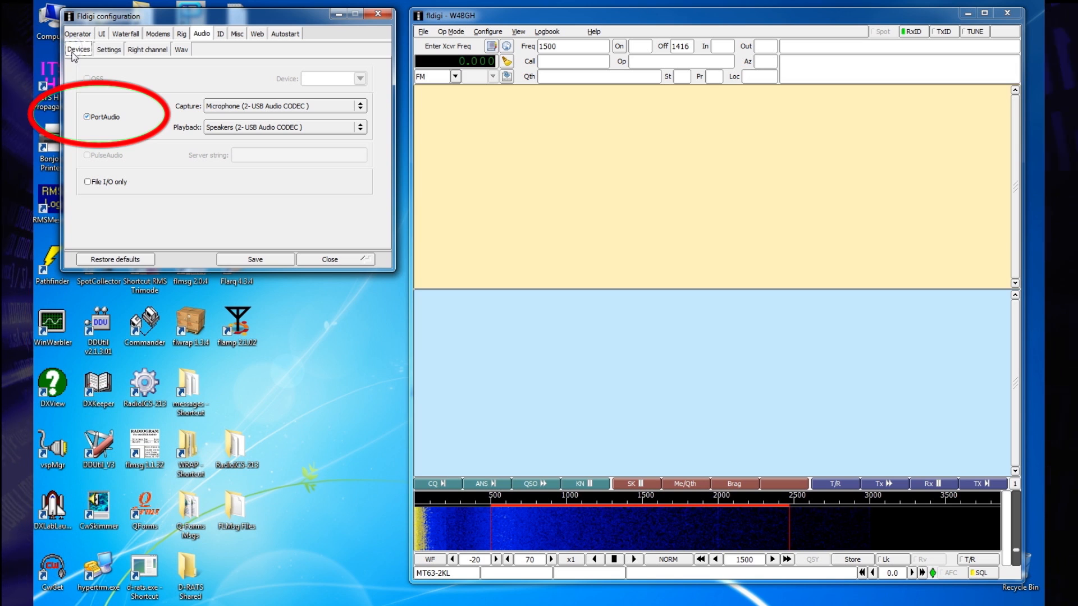
{"action": "left_click", "coordinate": [360, 106]}
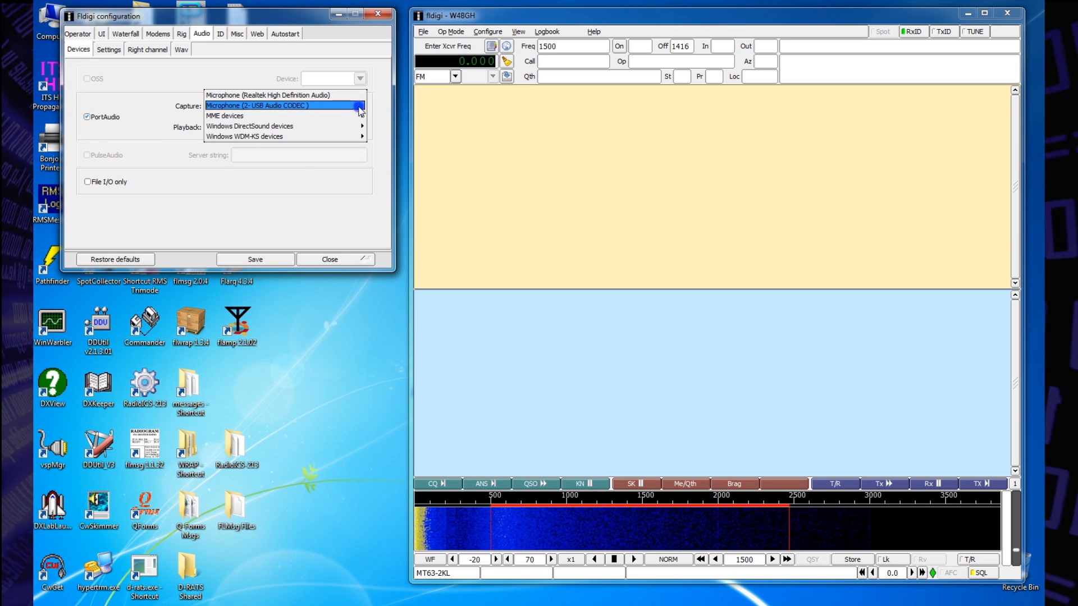
{"action": "left_click", "coordinate": [359, 106]}
{"action": "left_click", "coordinate": [359, 127]}
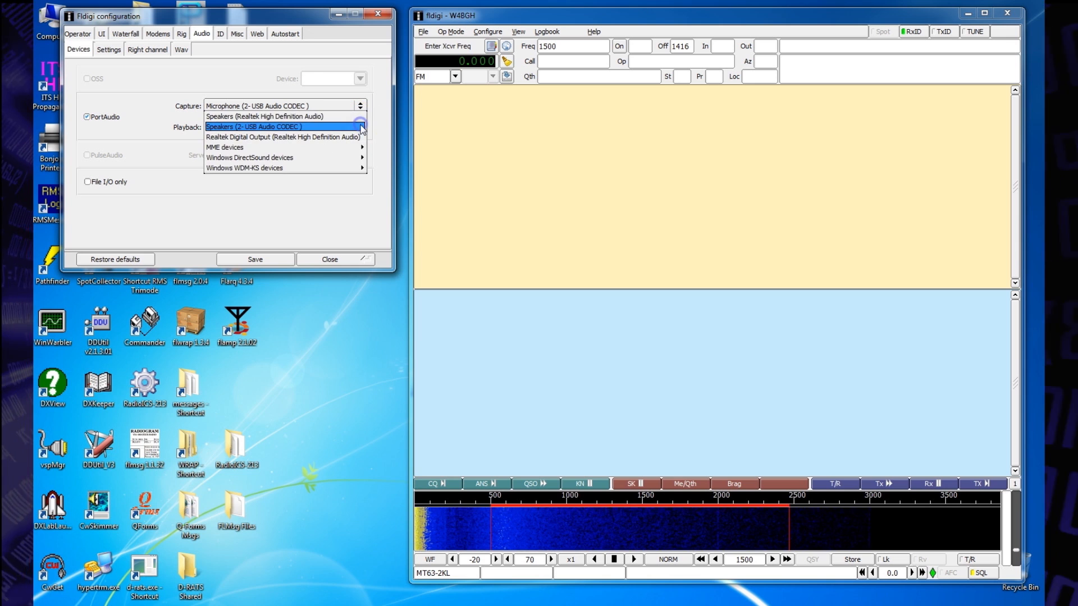
{"action": "left_click", "coordinate": [362, 128]}
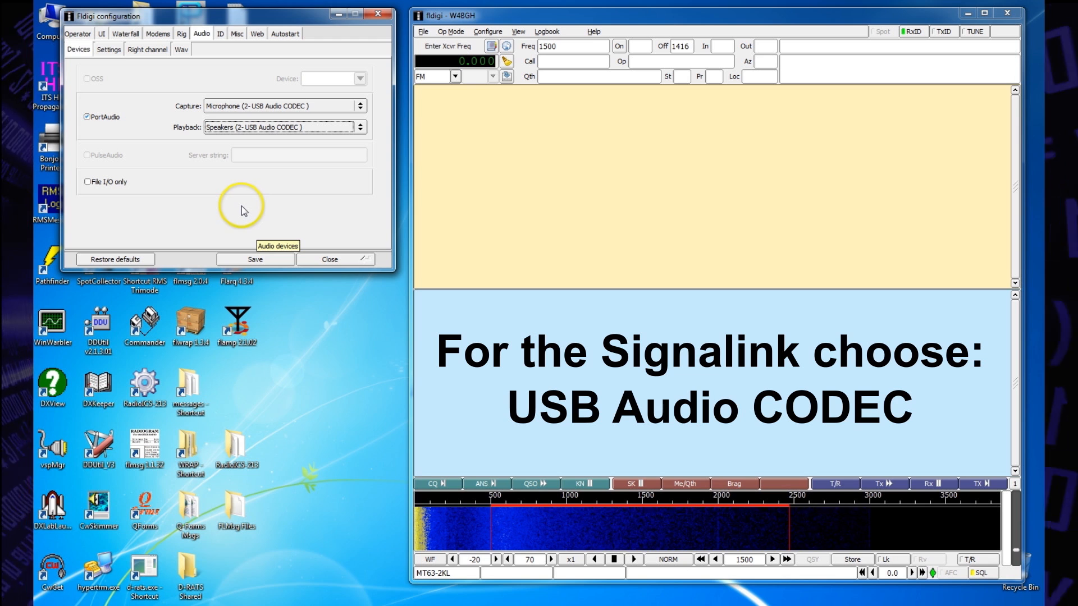
{"action": "left_click", "coordinate": [251, 260]}
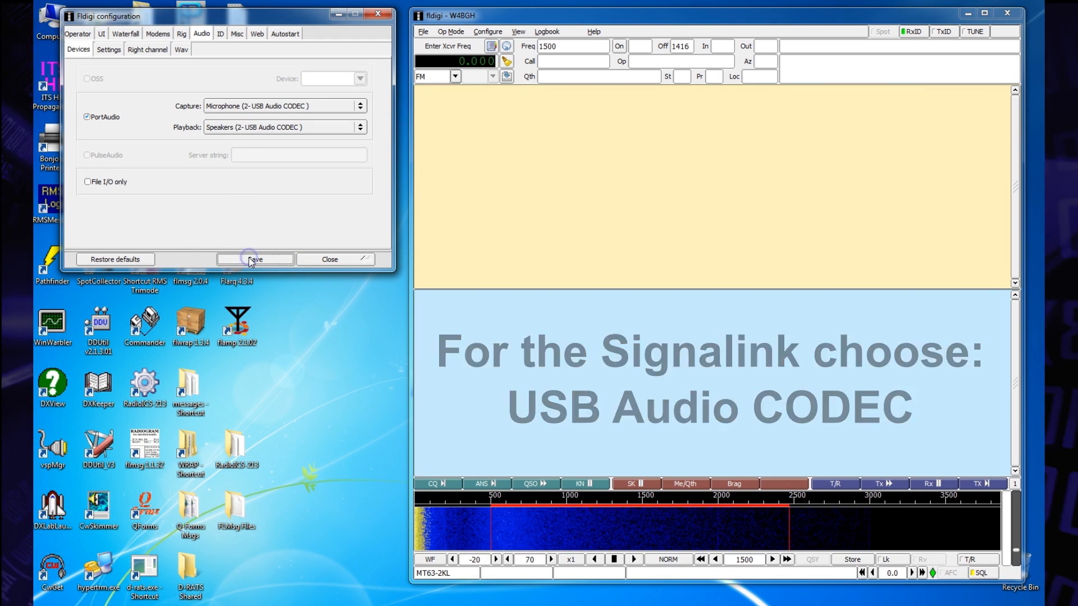
Step: Close fldigi's configuration window and launch the CheckSR sound card sample rate checker from the desktop
{"action": "left_click", "coordinate": [330, 258]}
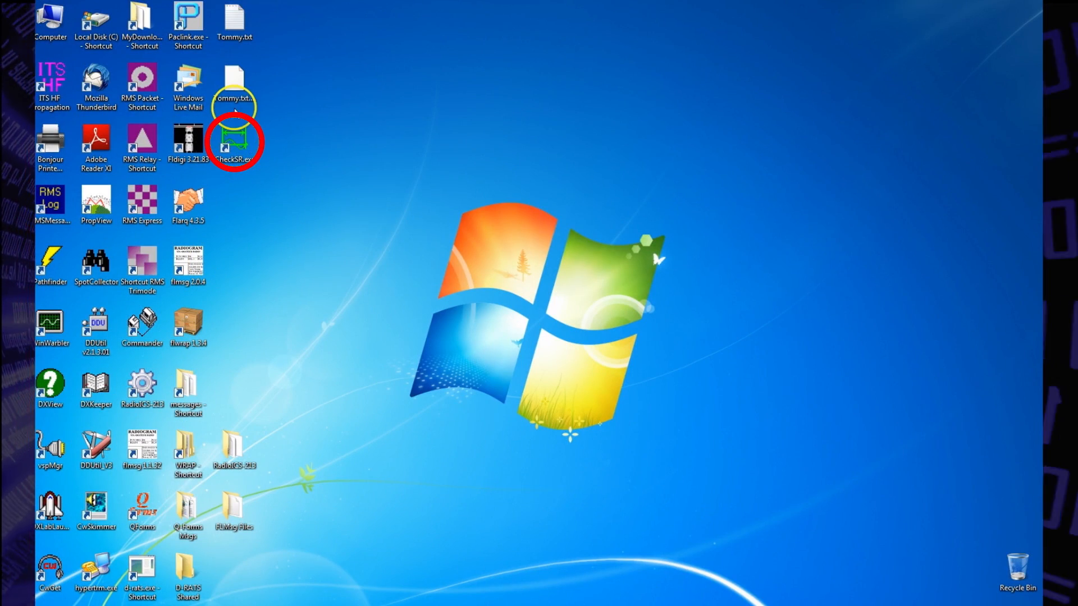
{"action": "right_click", "coordinate": [228, 143]}
{"action": "left_click", "coordinate": [247, 144]}
{"action": "left_click", "coordinate": [570, 319]}
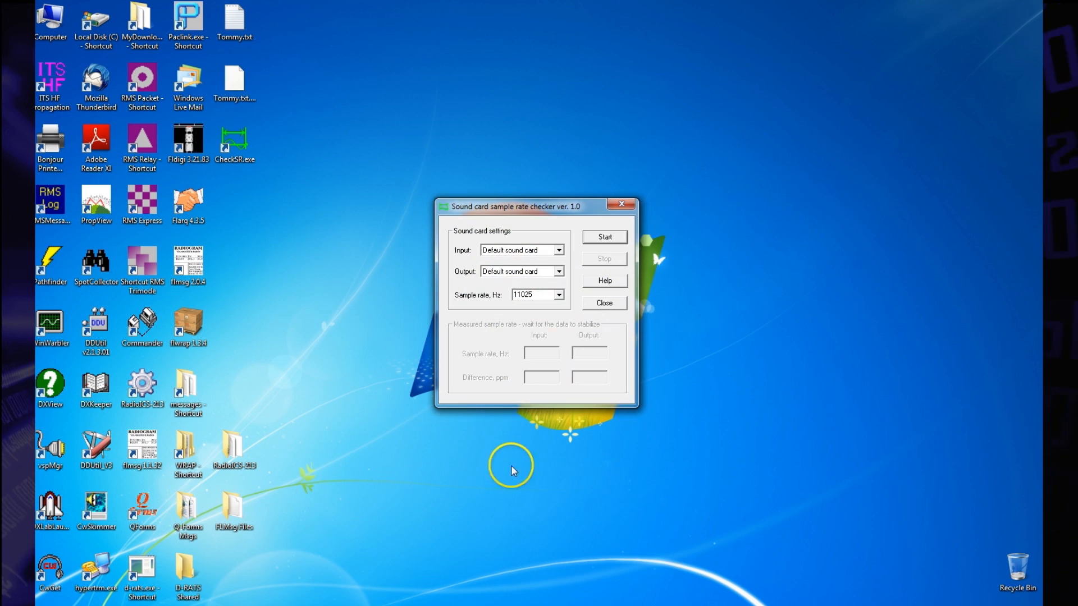
Step: Measure the sound card sample rate with Microphone (2- USB Audio CODEC) as input and Speakers (2- USB Audio CODEC) as output, and stop the test
{"action": "left_click", "coordinate": [559, 250]}
{"action": "left_click", "coordinate": [540, 271]}
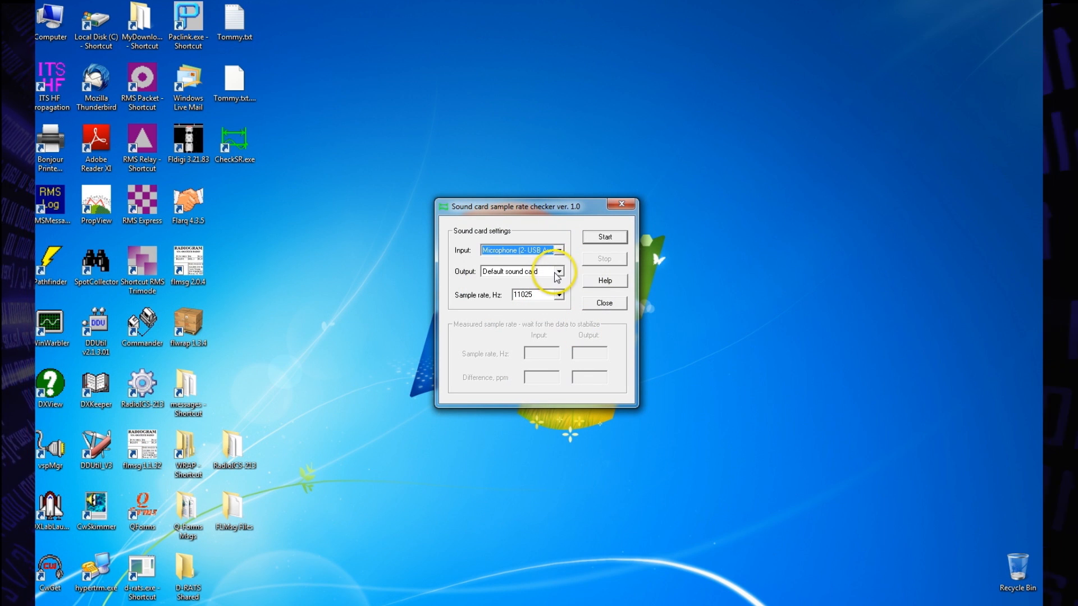
{"action": "left_click", "coordinate": [559, 271]}
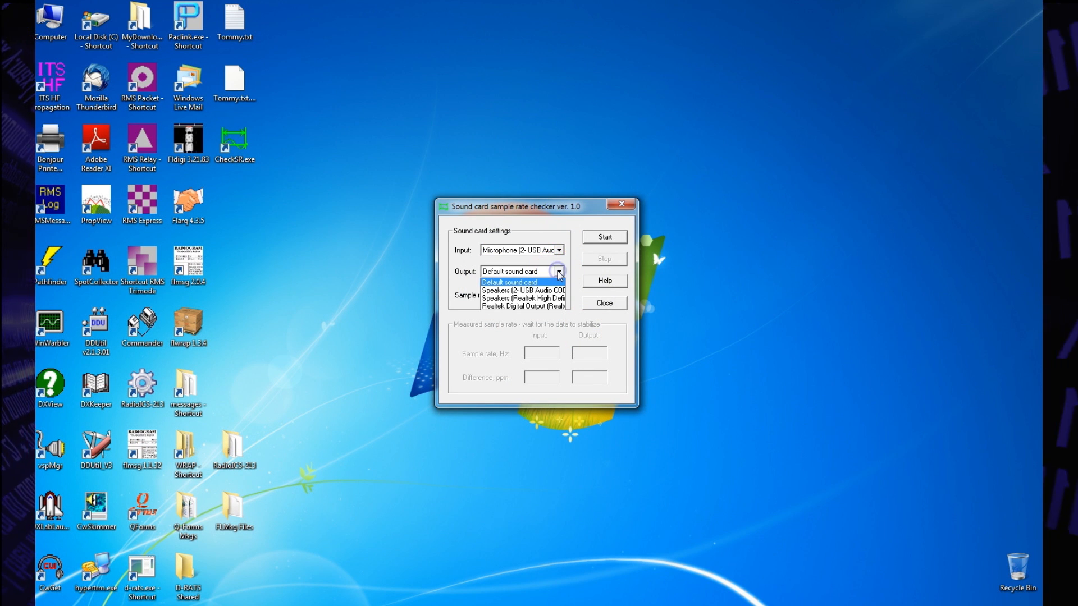
{"action": "left_click", "coordinate": [533, 290]}
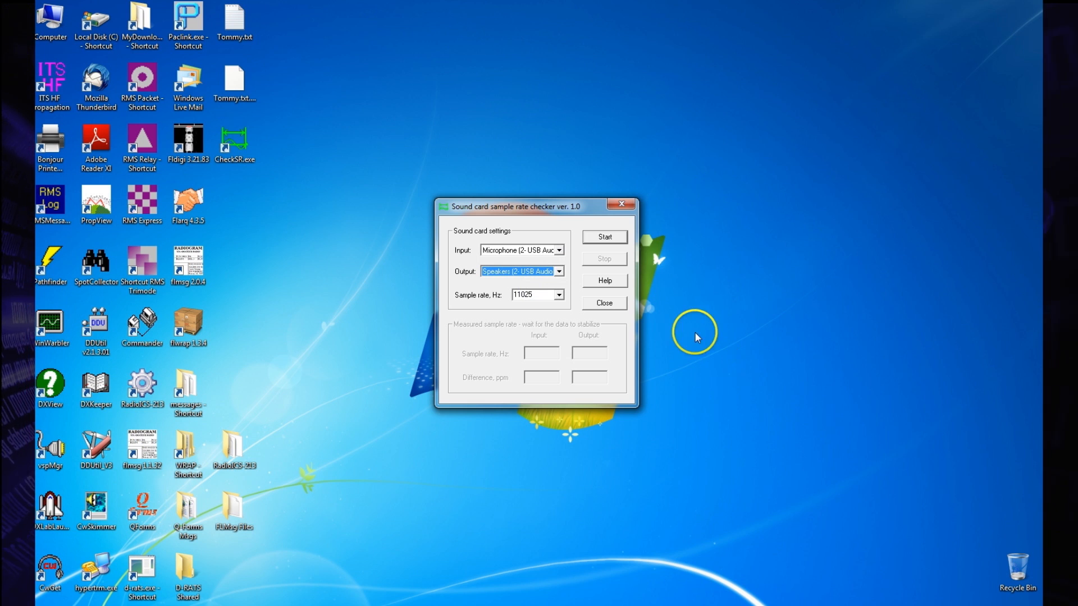
{"action": "left_click", "coordinate": [604, 239]}
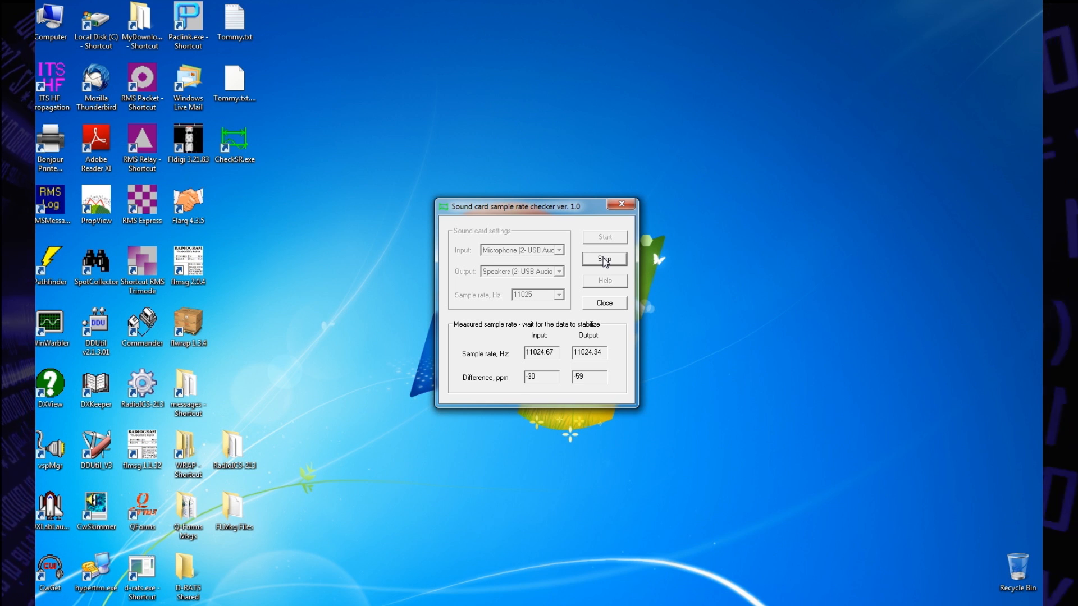
{"action": "left_click", "coordinate": [604, 260]}
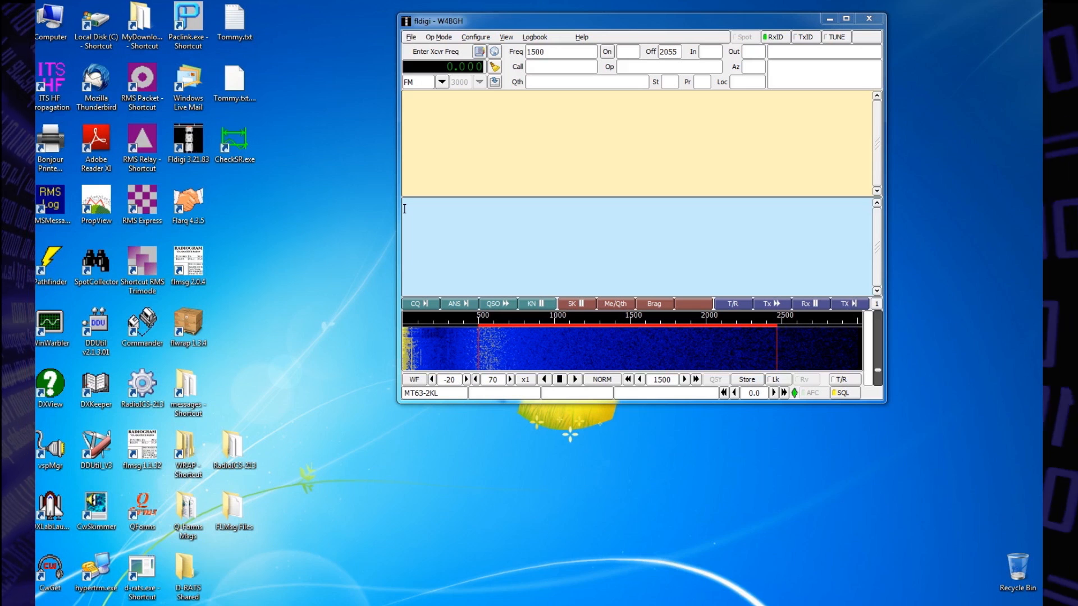
Step: Set fldigi's sound card corrections to -57 RX ppm and -47 TX ppm, save the settings and close the configuration
{"action": "left_click", "coordinate": [476, 38]}
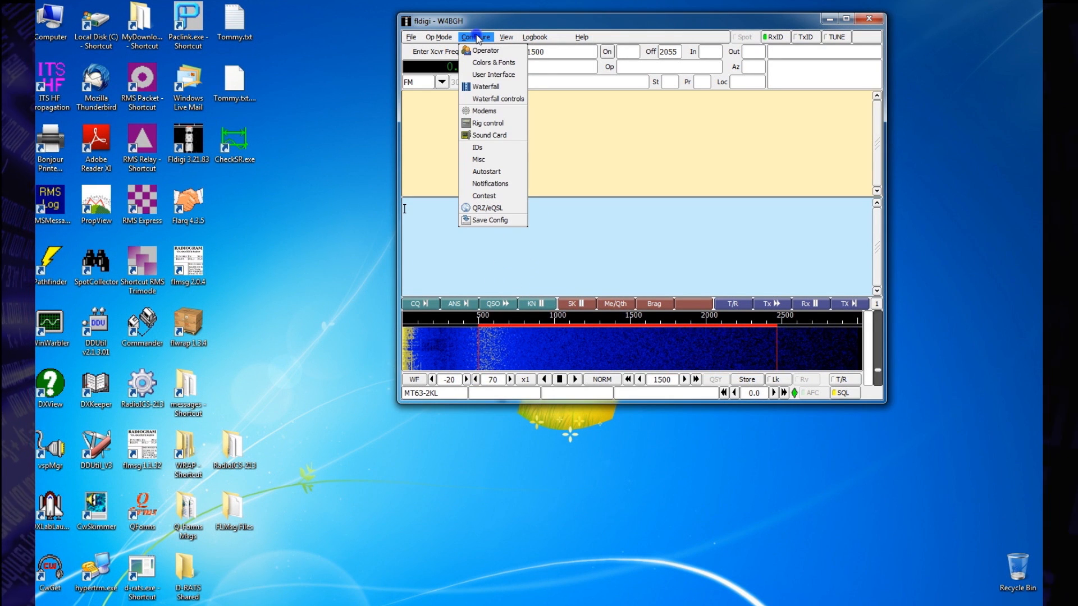
{"action": "left_click", "coordinate": [484, 136]}
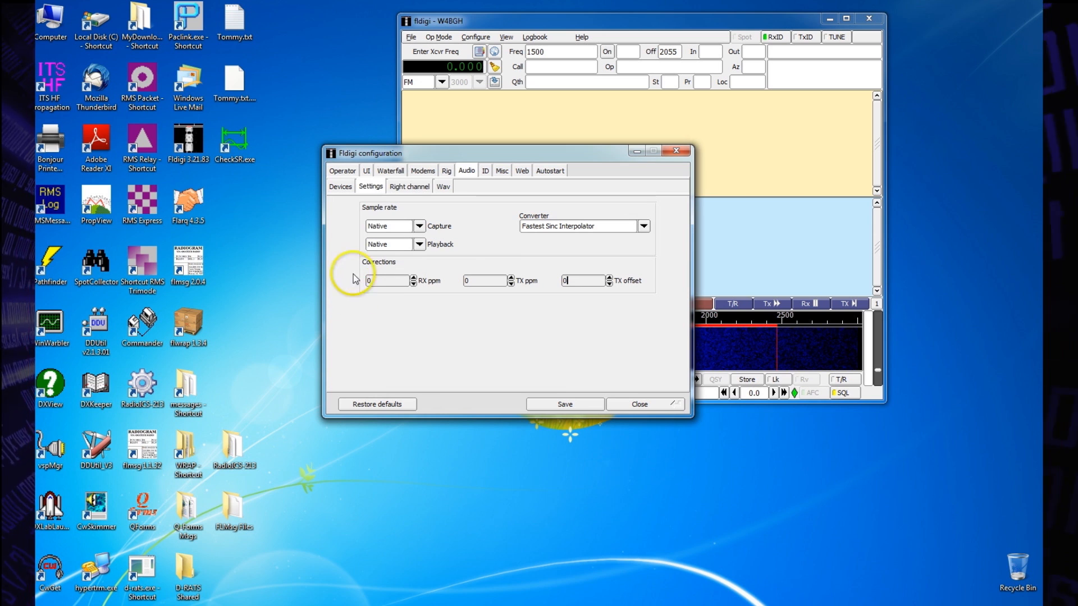
{"action": "left_click", "coordinate": [368, 187]}
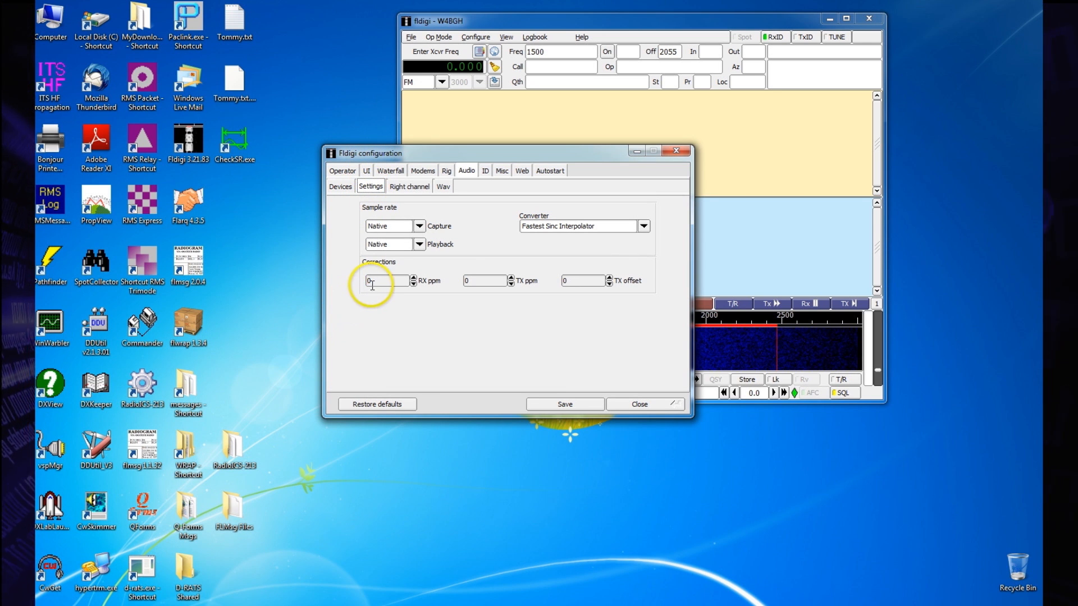
{"action": "type", "text": "-57"}
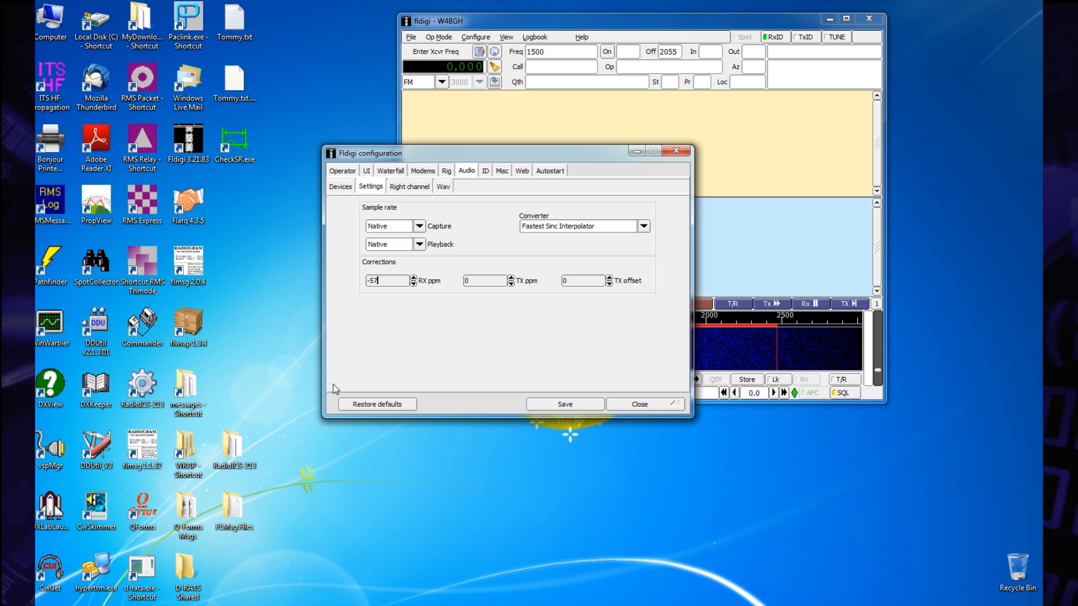
{"action": "left_click", "coordinate": [469, 279]}
{"action": "type", "text": "-47"}
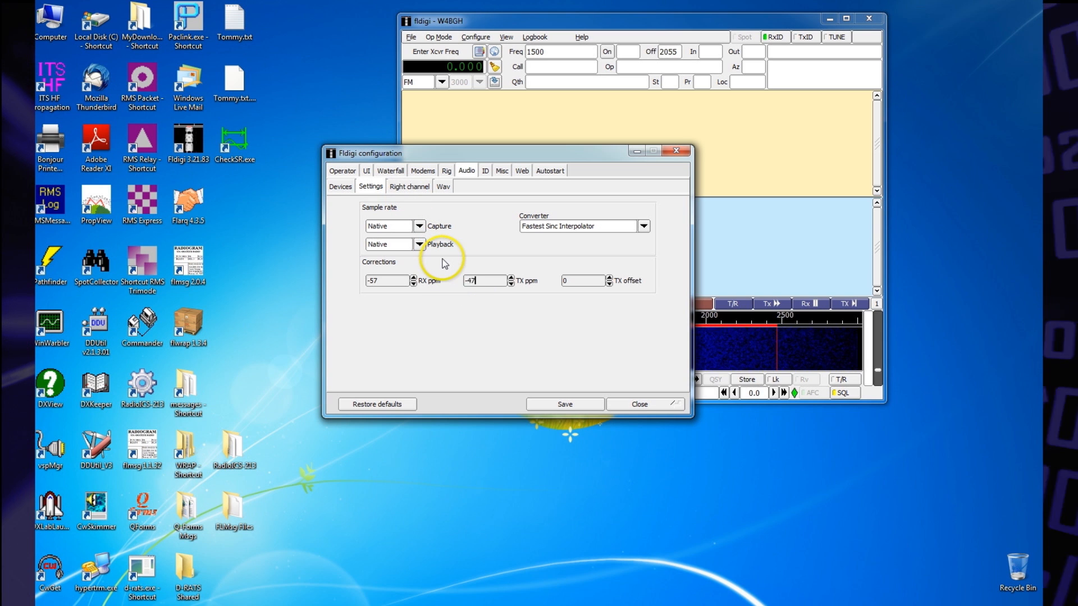
{"action": "left_click", "coordinate": [567, 405]}
{"action": "left_click", "coordinate": [650, 404]}
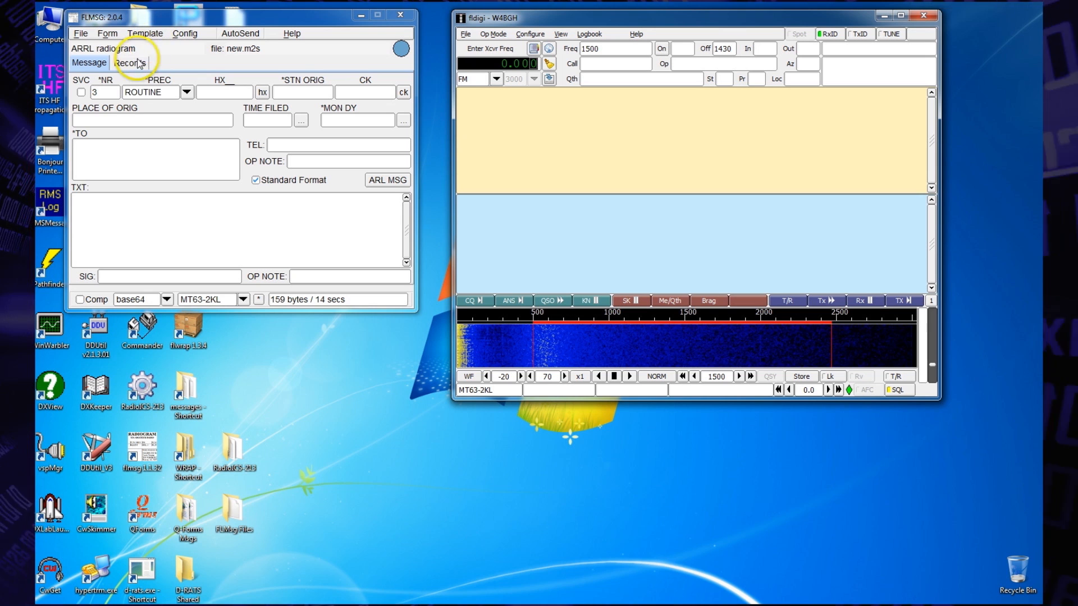
Step: Set the radiogram's optional handling instruction to HXG in flmsg
{"action": "left_click", "coordinate": [262, 92]}
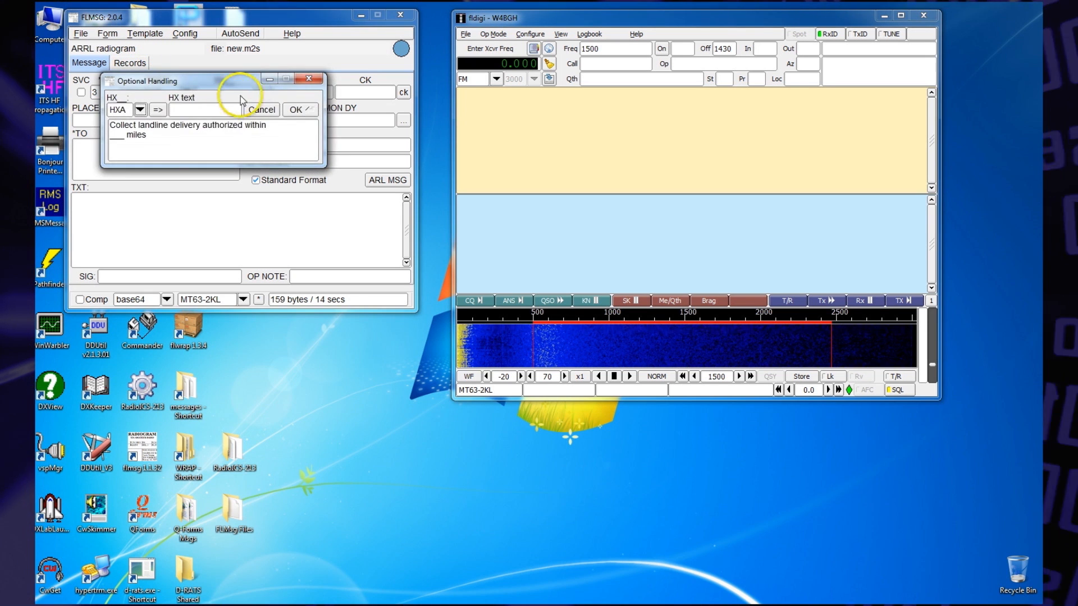
{"action": "left_click", "coordinate": [140, 110]}
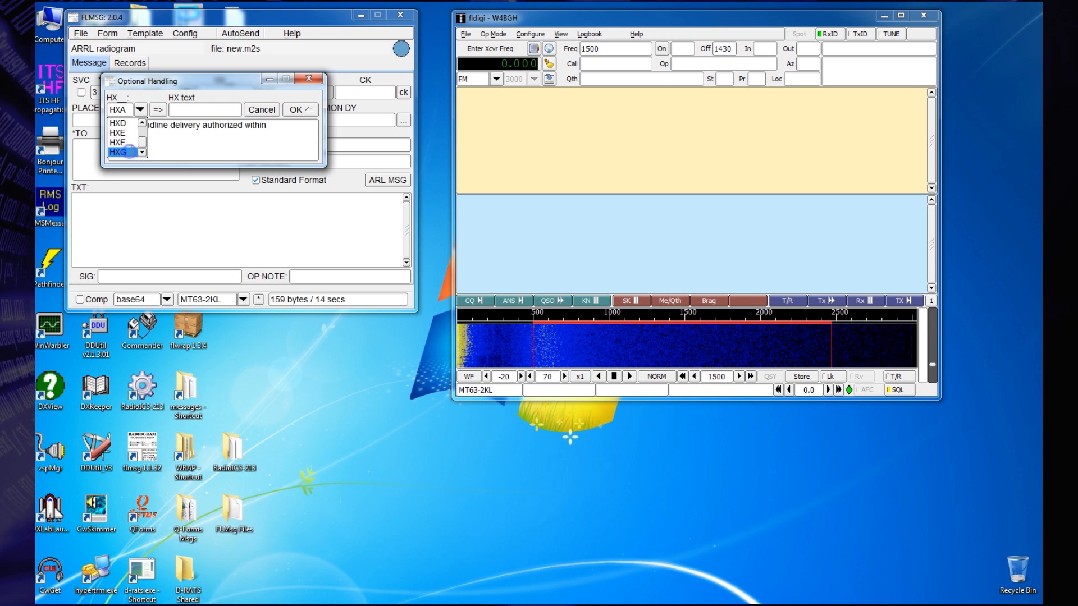
{"action": "left_click", "coordinate": [130, 152]}
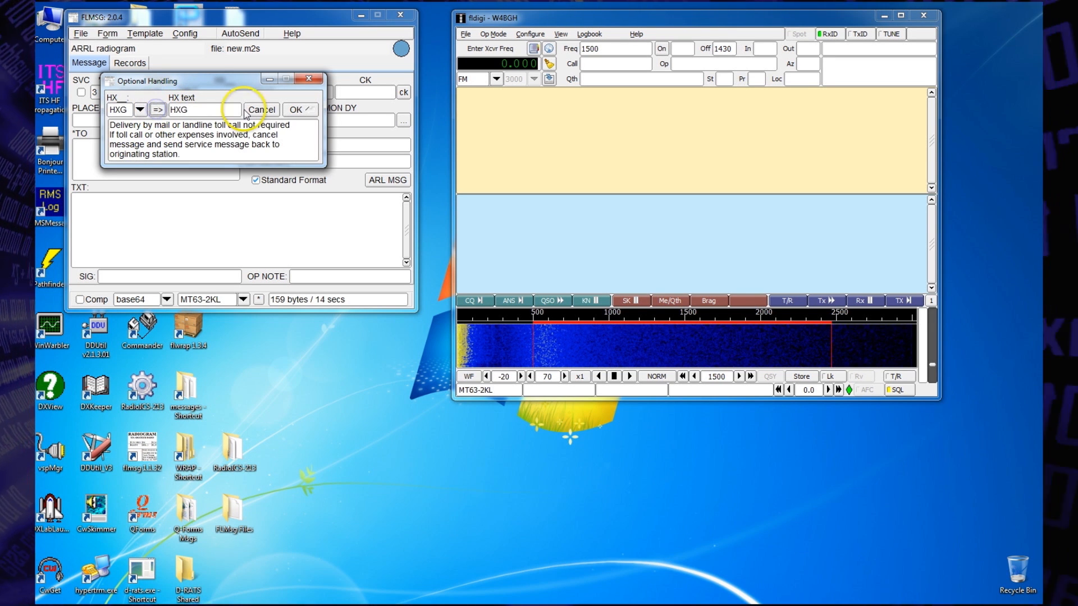
{"action": "left_click", "coordinate": [296, 109]}
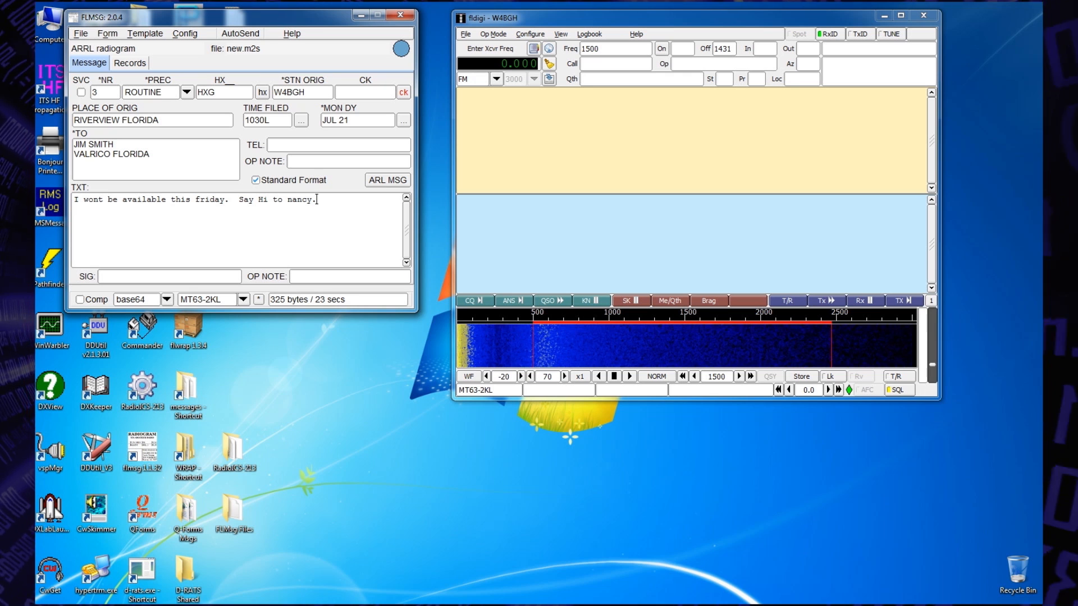
Step: Generate the radiogram's check count, and fill in the signature with the sender's first name and its op note with the station call sign
{"action": "left_click", "coordinate": [404, 93]}
{"action": "left_click", "coordinate": [104, 277]}
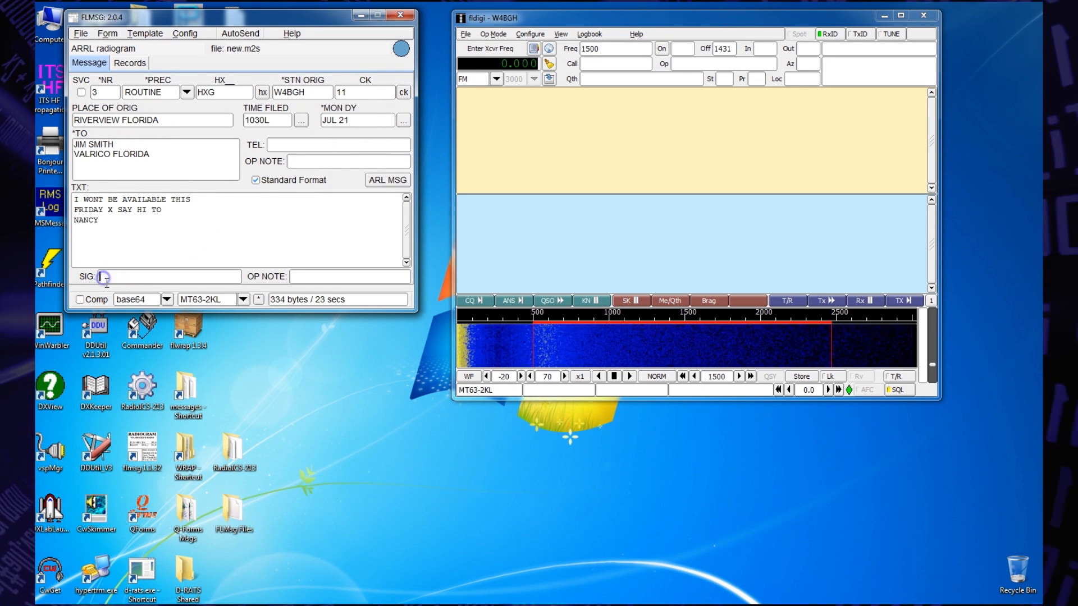
{"action": "type", "text": "BERN"}
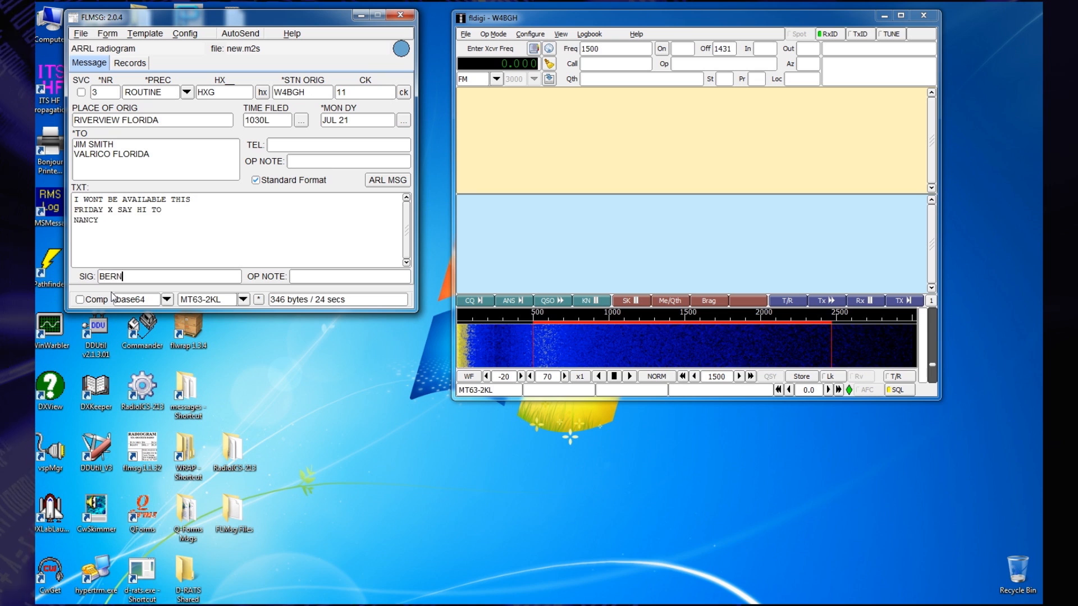
{"action": "type", "text": "IE"}
{"action": "key", "text": "Tab"}
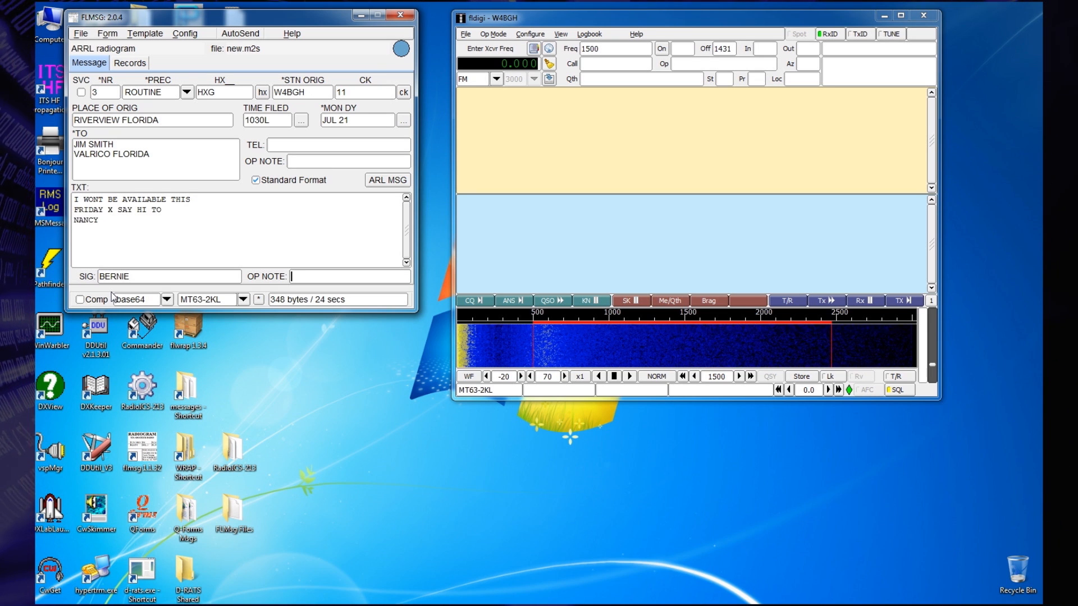
{"action": "type", "text": "W4BGH"}
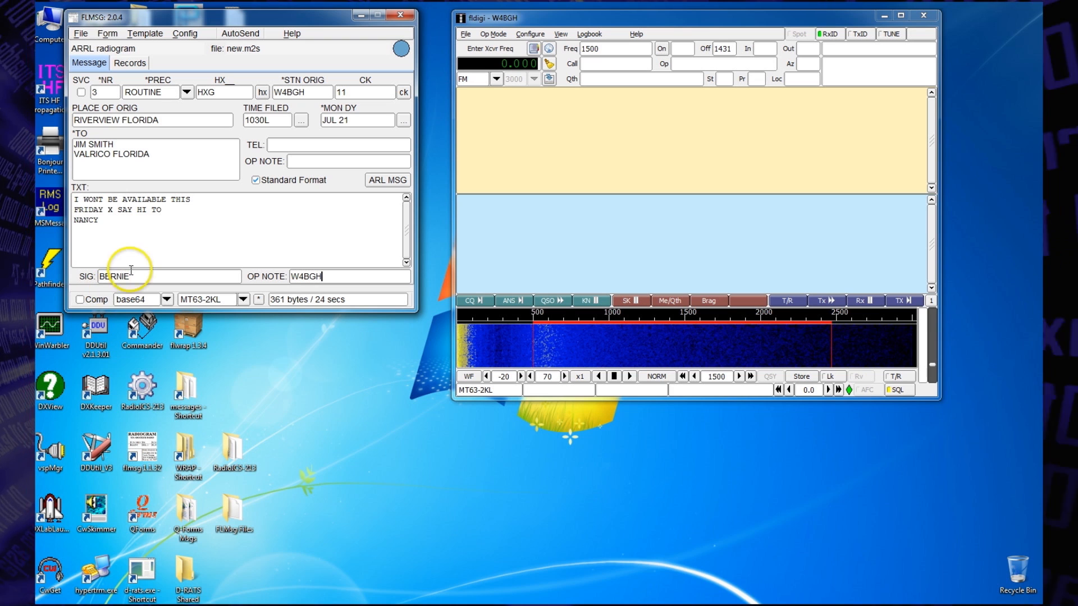
Step: AutoSend the completed radiogram, saving it in the messages folder under the suggested file name
{"action": "left_click", "coordinate": [236, 36]}
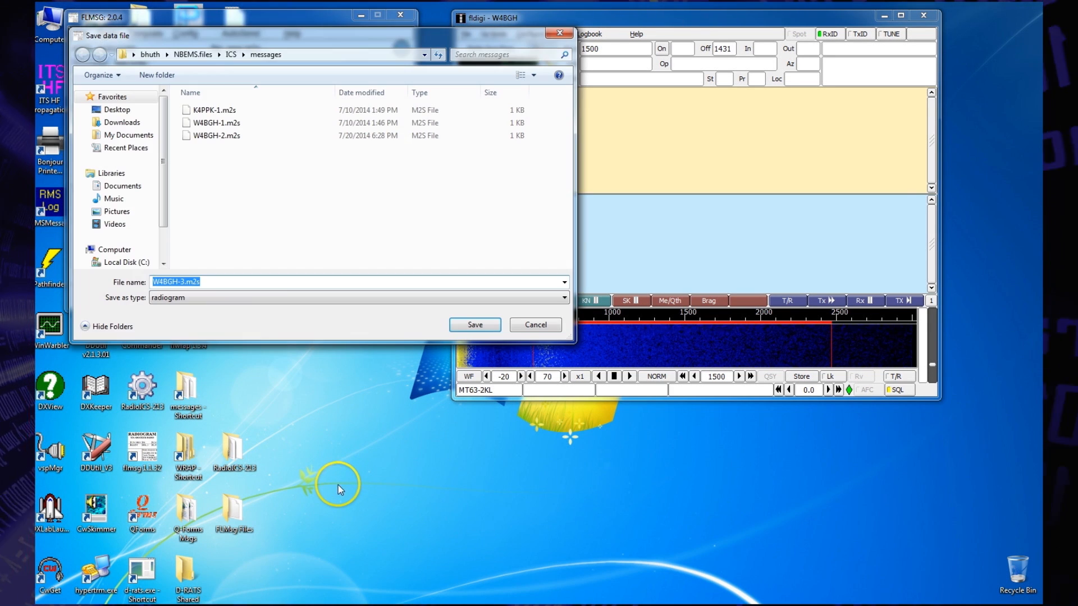
{"action": "left_click", "coordinate": [473, 323]}
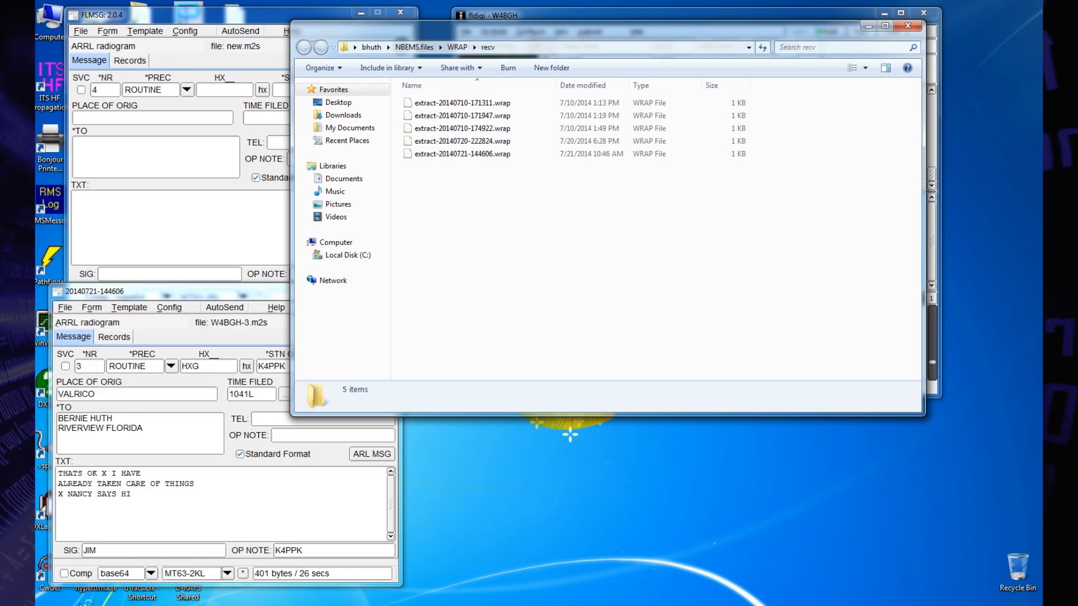
Step: Close the WRAP recv folder window and open a blank ICS213 form in flmsg
{"action": "left_click", "coordinate": [907, 27]}
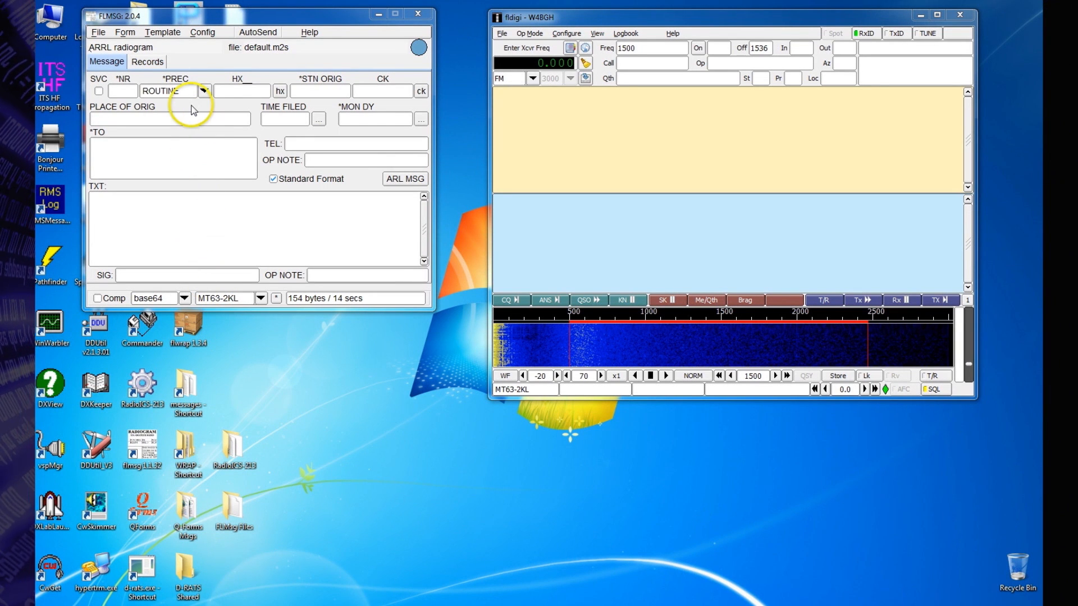
{"action": "left_click", "coordinate": [125, 33]}
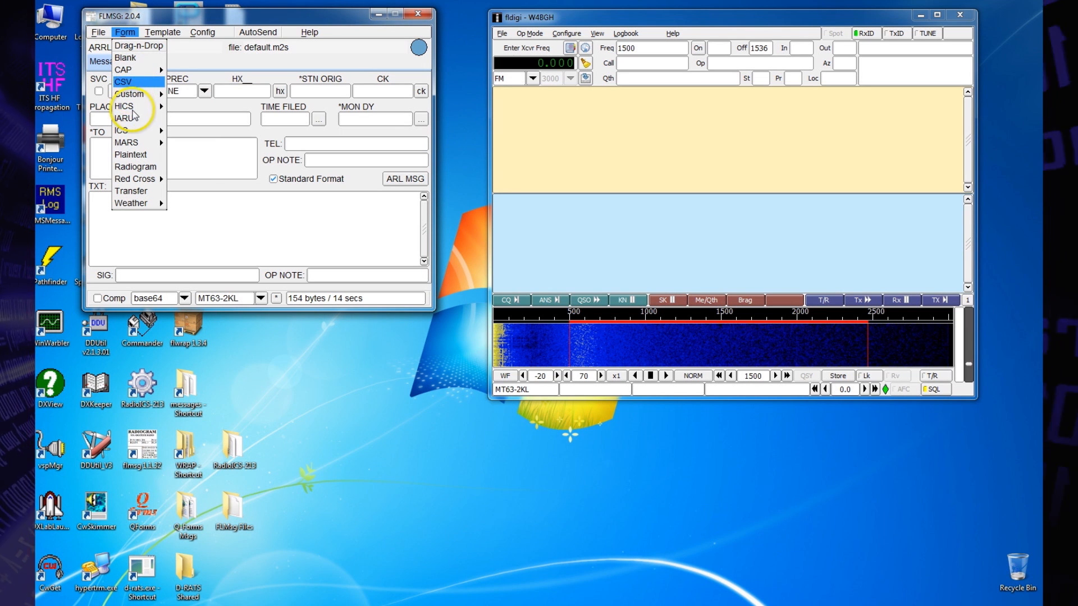
{"action": "mouse_move", "coordinate": [134, 132]}
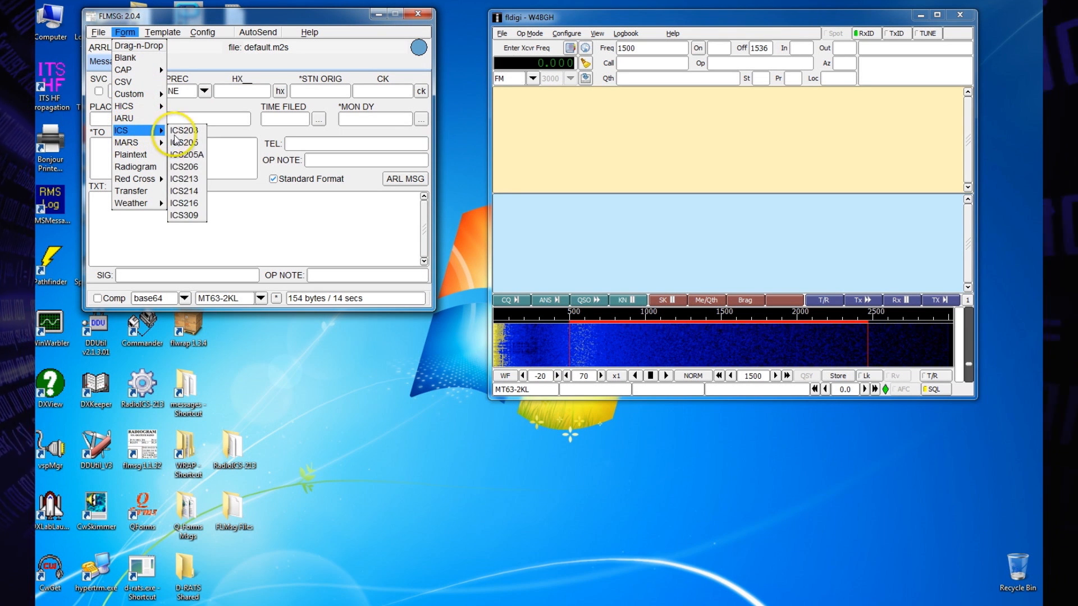
{"action": "left_click", "coordinate": [180, 178]}
Step: Enter the recipient's name with position ARES/RACES and the sender's name with position Safety Office Brandon Hospital on the ICS-213 form
{"action": "left_click", "coordinate": [132, 85]}
{"action": "type", "text": "Keatinhg"}
{"action": "type", "text": "ARES/RACES"}
{"action": "key", "text": "Tab"}
{"action": "key", "text": "Tab"}
{"action": "type", "text": "Safety Office Brandon Hos"}
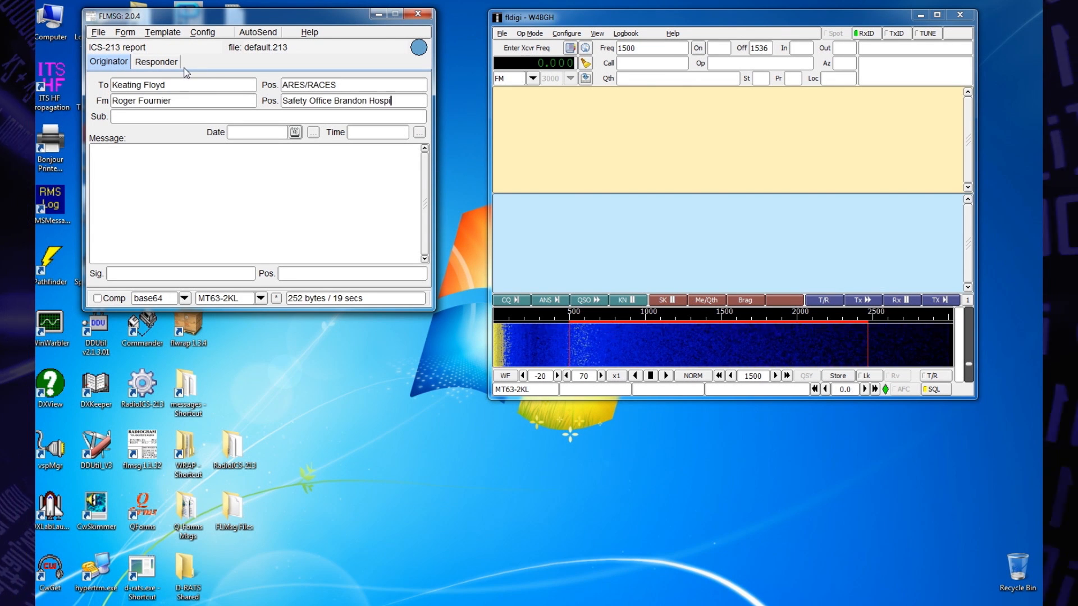
Step: Enter subject "Need Scott Airpaks", stamp the time and write "We need 10 Scott Airpaks. Please advise when these could be delivered to the Brandon Regional Hospital."
{"action": "left_click", "coordinate": [420, 132]}
{"action": "left_click", "coordinate": [198, 148]}
{"action": "type", "text": "We need 10 Scott Airpaks. Please advise when these c"}
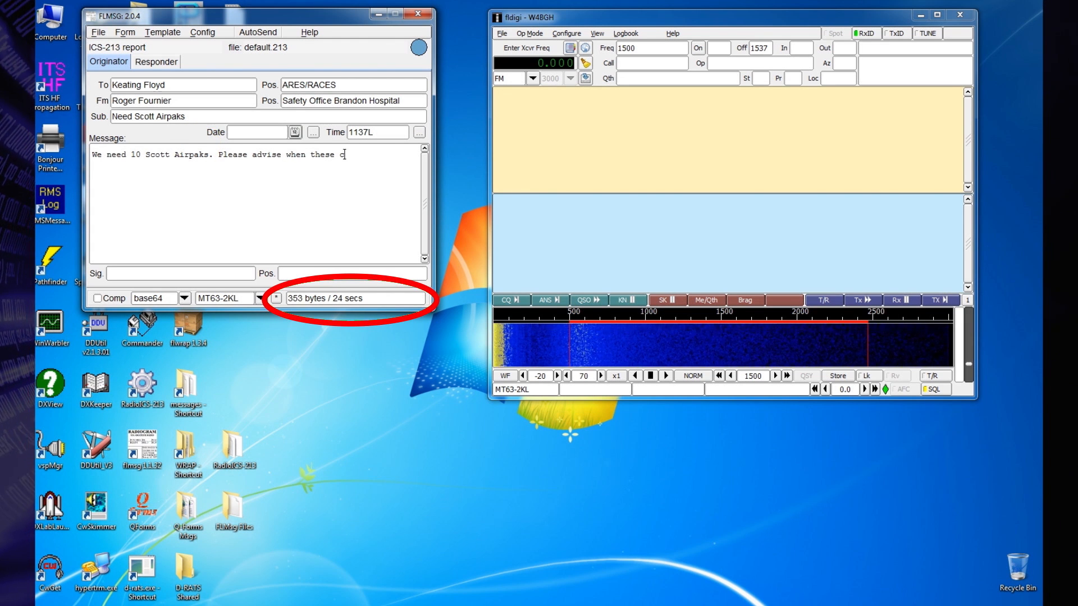
{"action": "type", "text": "onal Hospital."}
Step: Sign the ICS-213 message with the sender's full name and the position "Safety Manager Brandon Hospital"
{"action": "key", "text": "Tab"}
{"action": "type", "text": "Roger "}
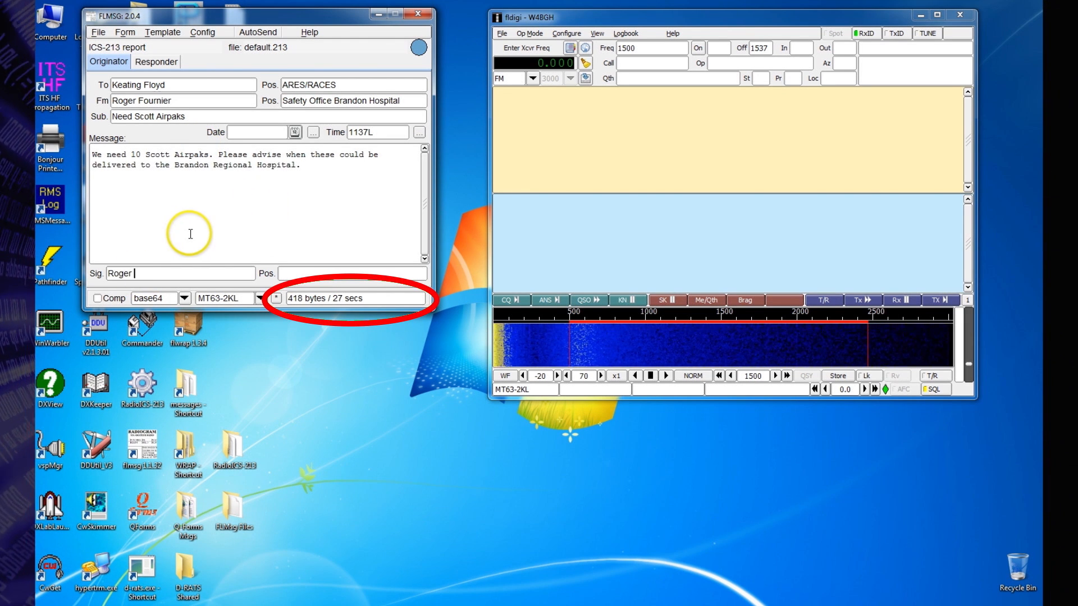
{"action": "type", "text": "Sa"}
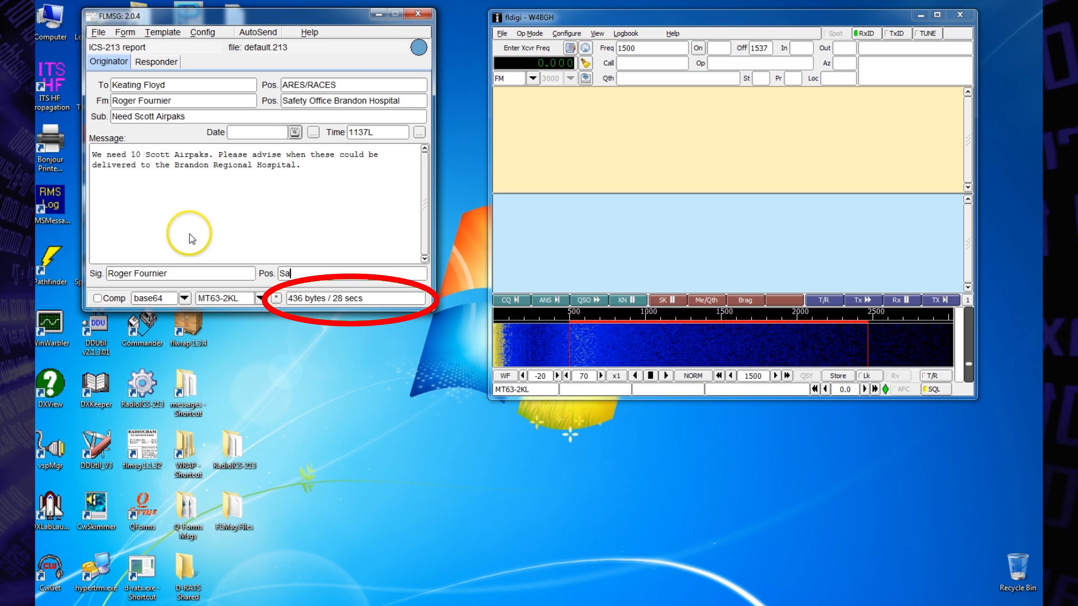
{"action": "type", "text": "fety"}
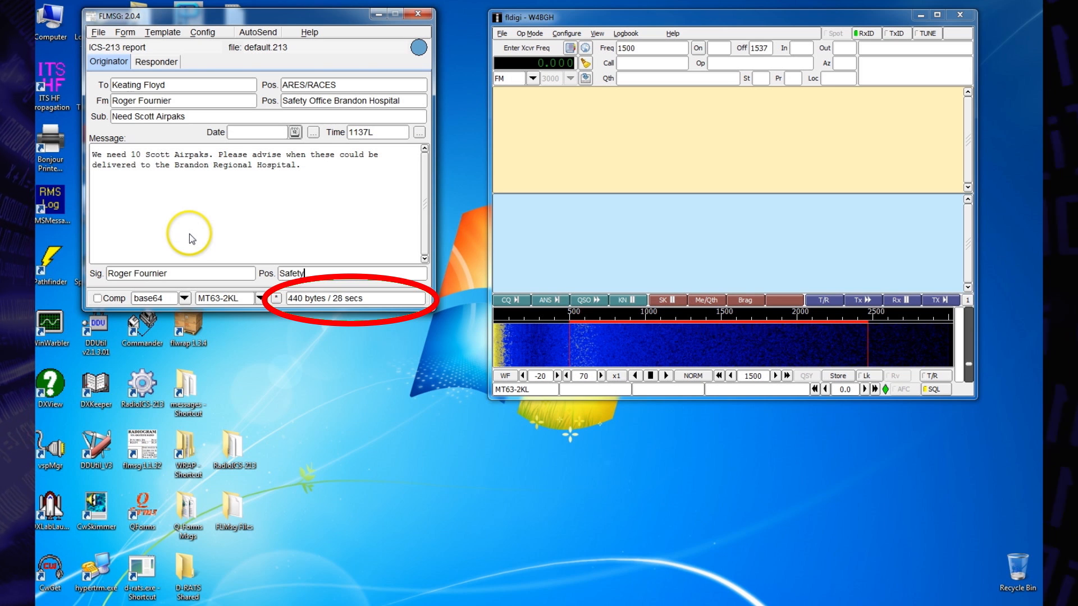
{"action": "type", "text": " Manag"}
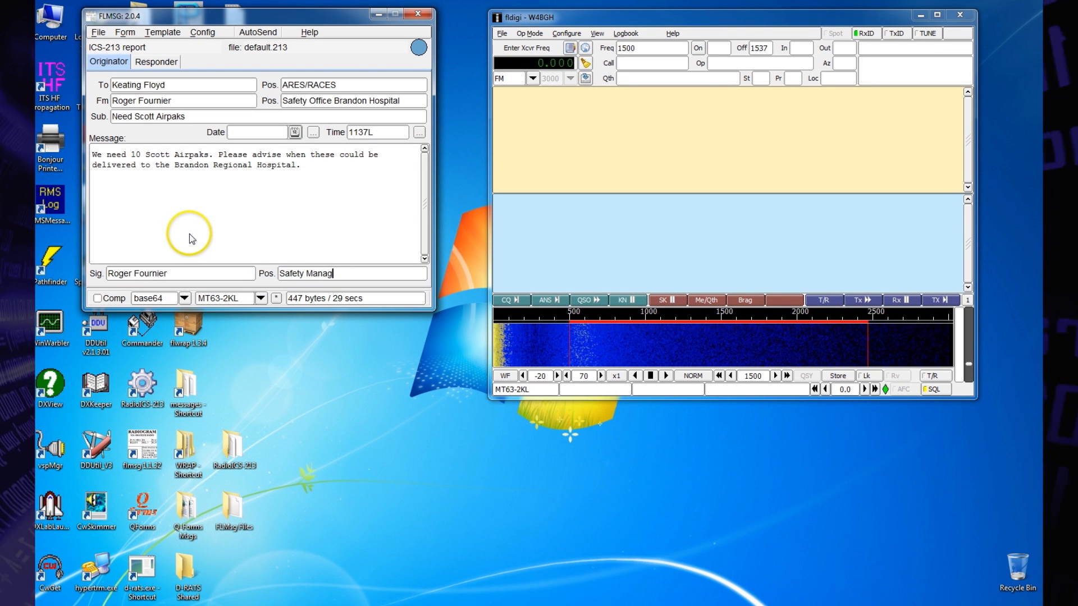
{"action": "type", "text": "er Brand"}
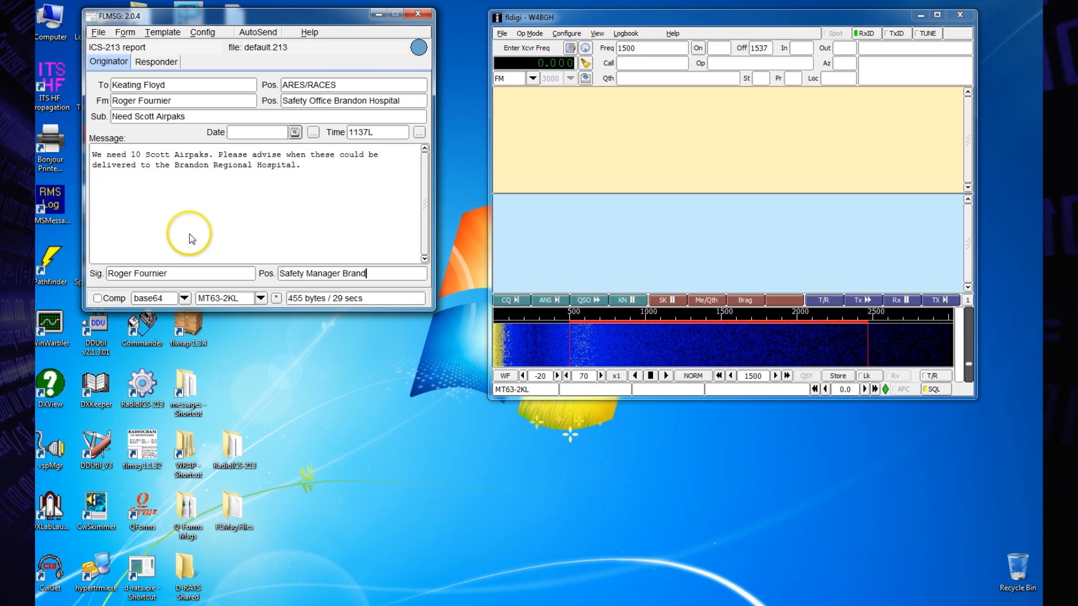
{"action": "type", "text": "on Hospital"}
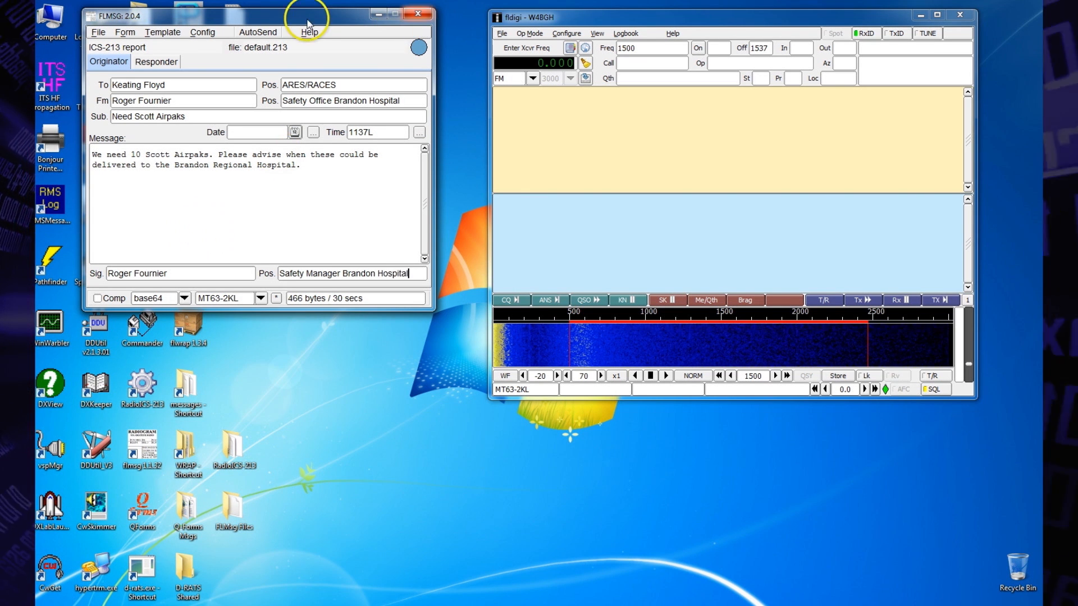
Step: Auto-send the completed ICS-213 message, saving it as W4BGH-3.213 in the ICS messages folder
{"action": "left_click", "coordinate": [252, 33]}
{"action": "left_click", "coordinate": [298, 456]}
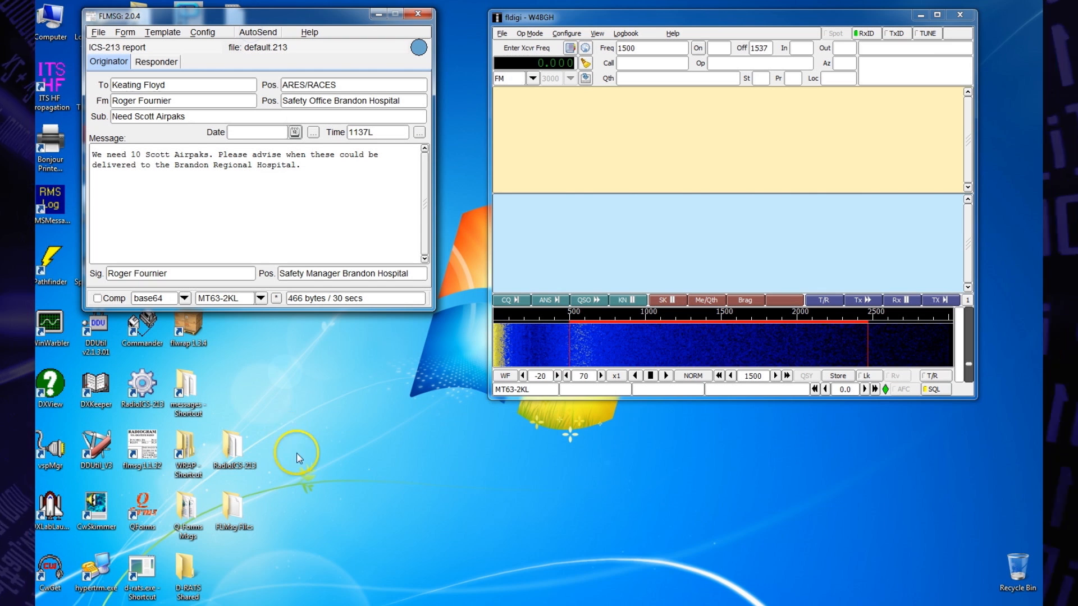
{"action": "left_click", "coordinate": [297, 456]}
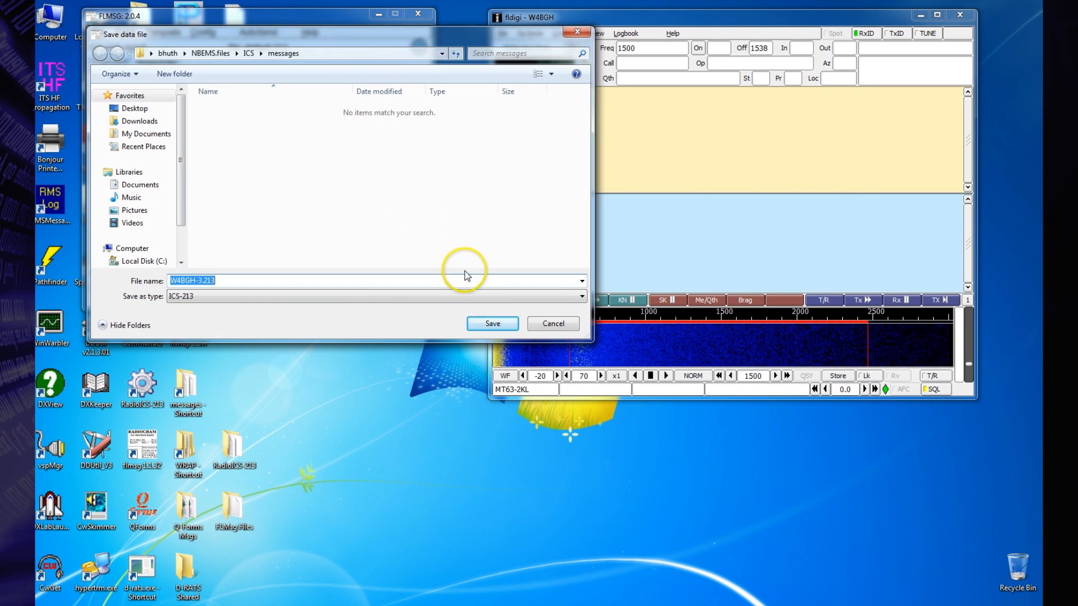
{"action": "left_click", "coordinate": [491, 326]}
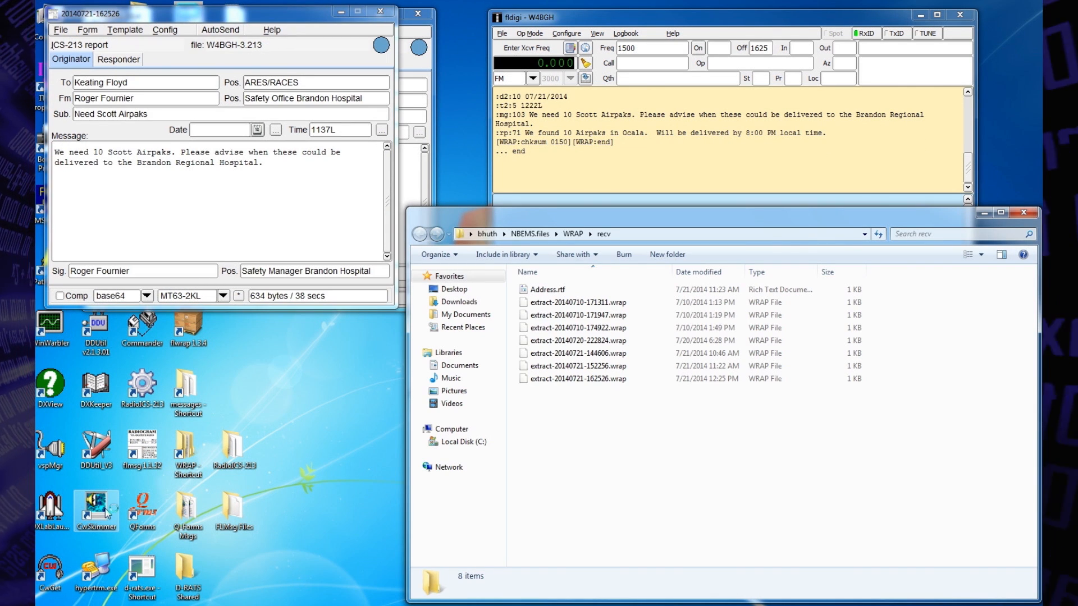
Step: Close the WRAP recv folder window, read the returned ICS-213 message down to its reply and signature in the browser, and close it
{"action": "left_click", "coordinate": [118, 482]}
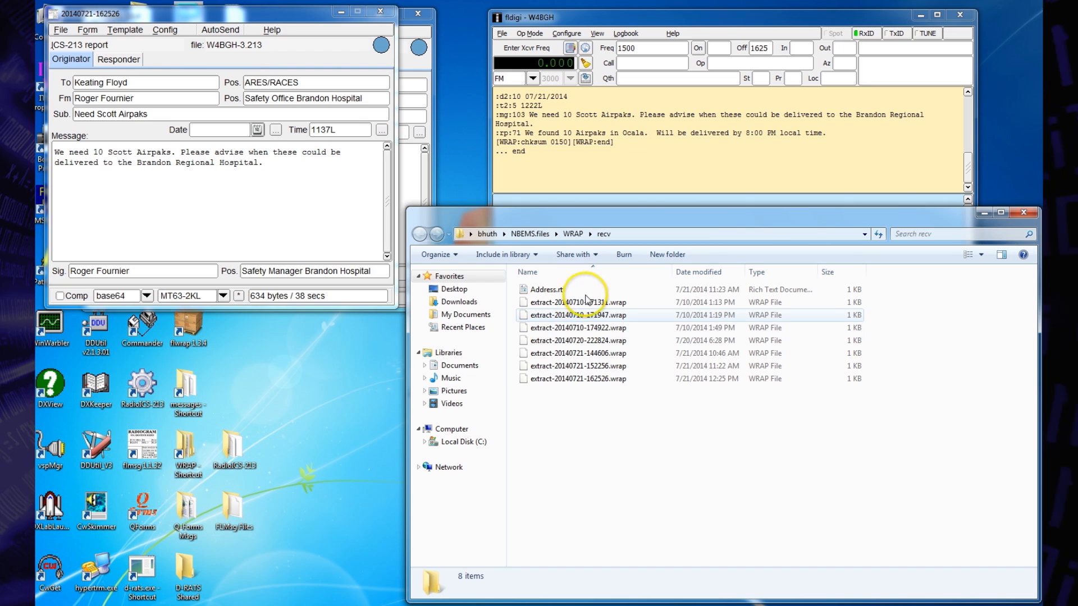
{"action": "left_click", "coordinate": [1029, 214]}
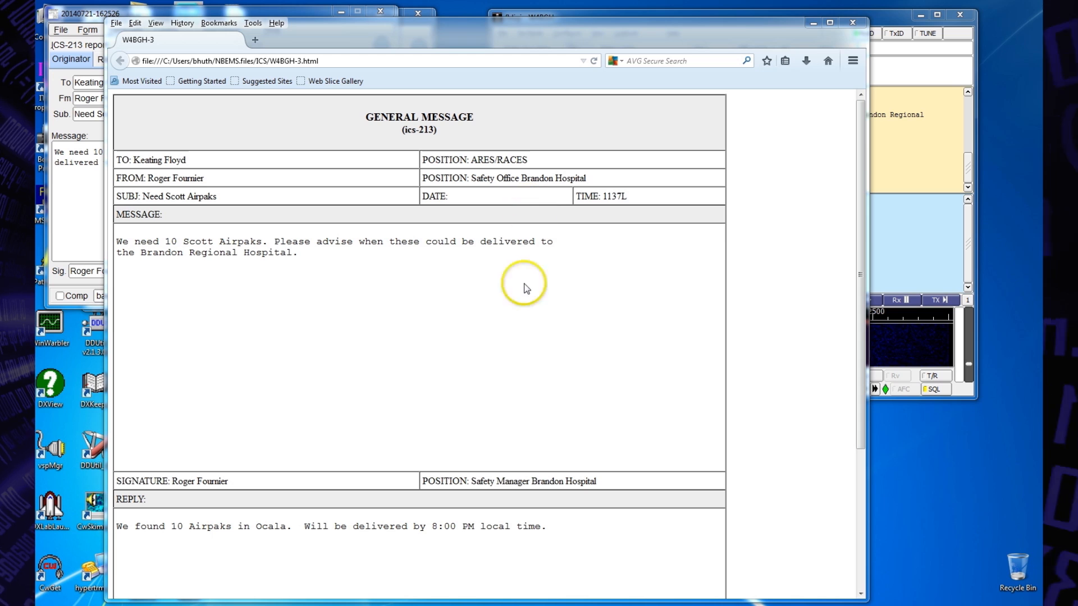
{"action": "left_click_drag", "start_coordinate": [702, 24], "coordinate": [731, 13]}
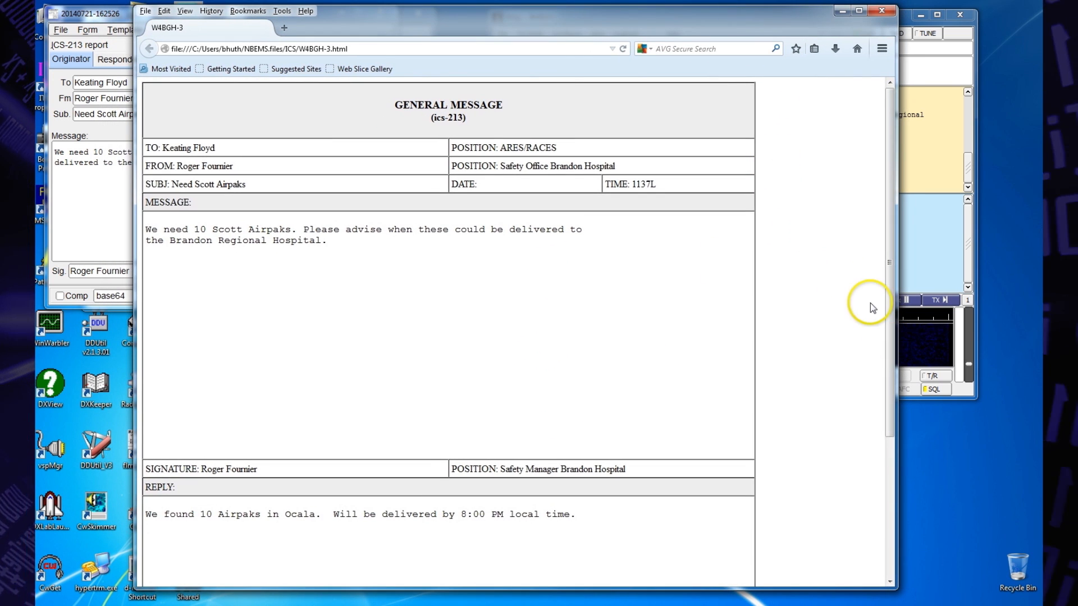
{"action": "left_click_drag", "start_coordinate": [892, 326], "coordinate": [893, 509]}
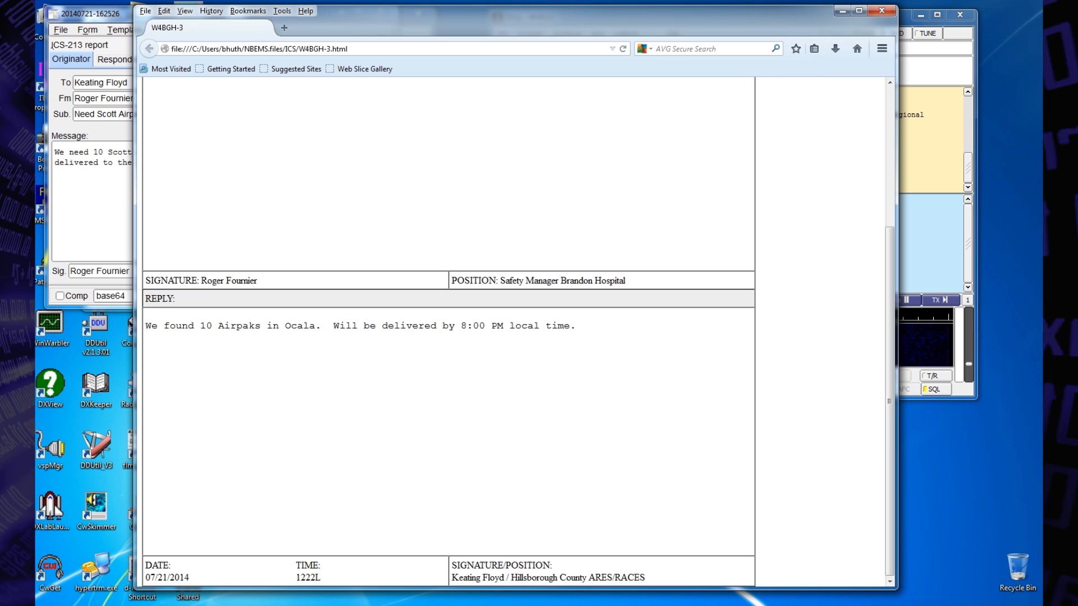
{"action": "left_click", "coordinate": [882, 13]}
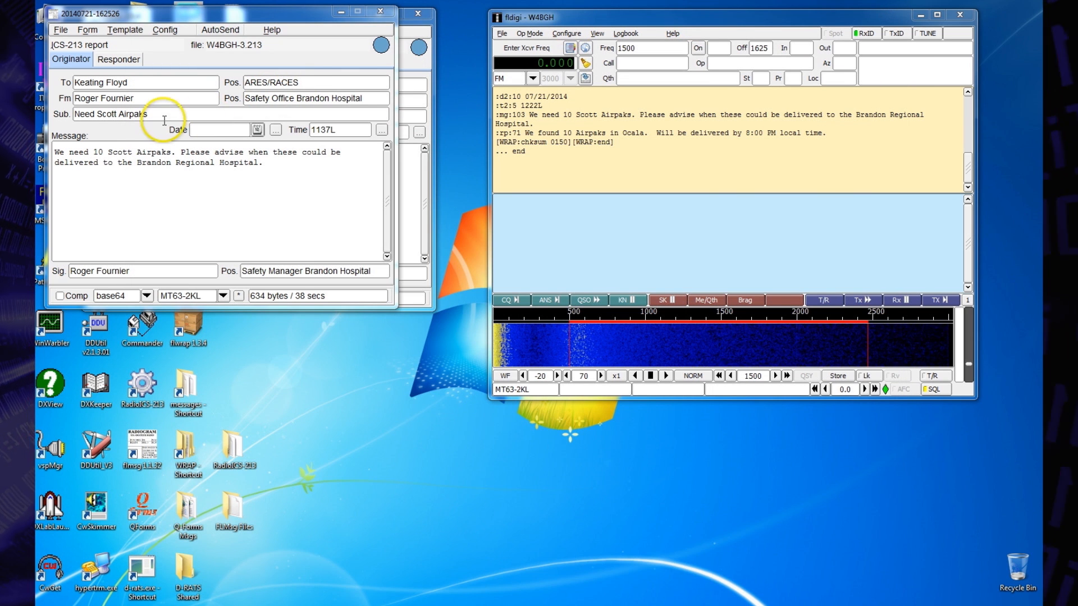
Step: Show the responder's reply in the received ICS-213 form and move that flmsg window lower on the desktop
{"action": "left_click", "coordinate": [109, 60]}
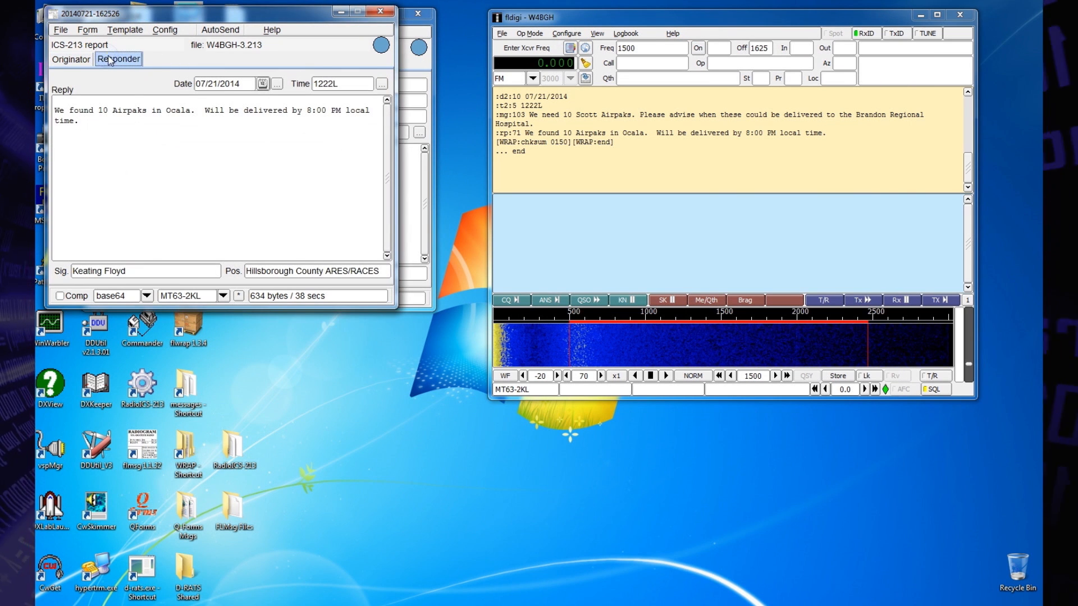
{"action": "left_click_drag", "start_coordinate": [243, 16], "coordinate": [307, 114]}
{"action": "left_click", "coordinate": [305, 511]}
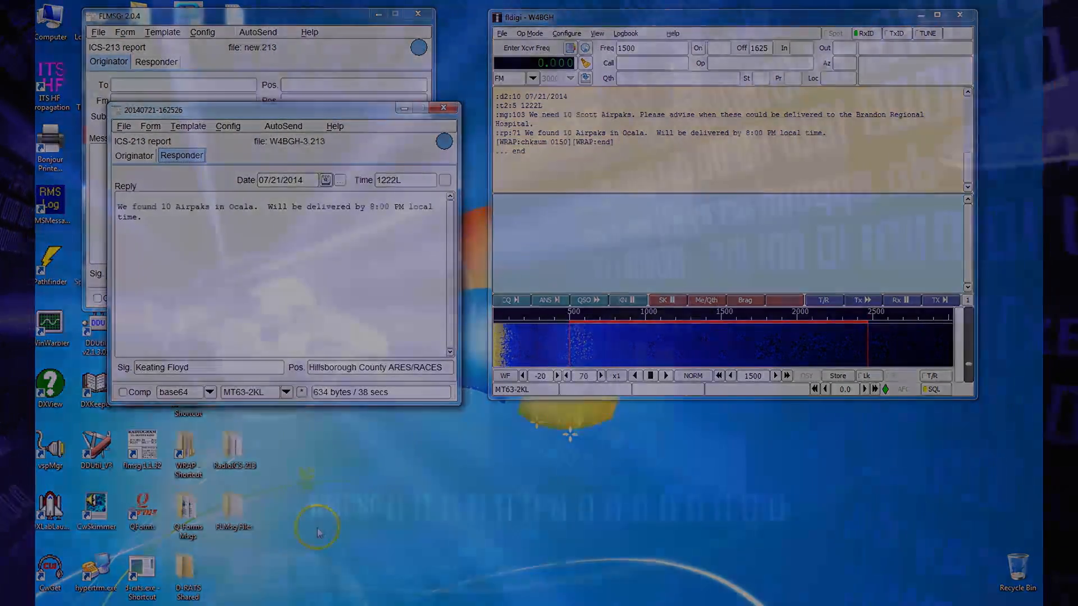
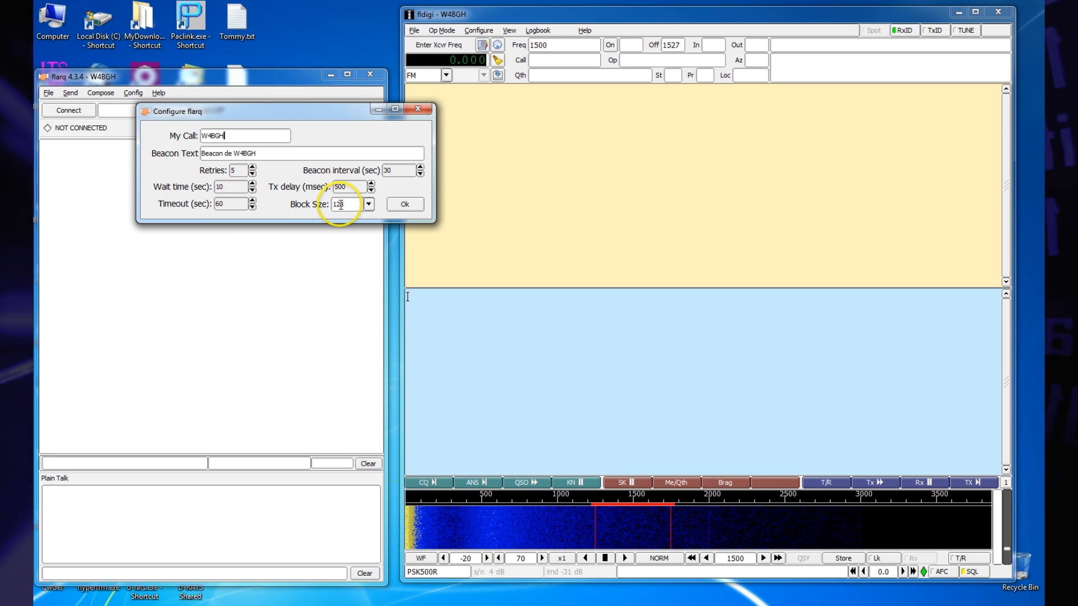
Step: Accept the flarq station configuration and connect to the beaconing station K4PPK
{"action": "left_click", "coordinate": [404, 206]}
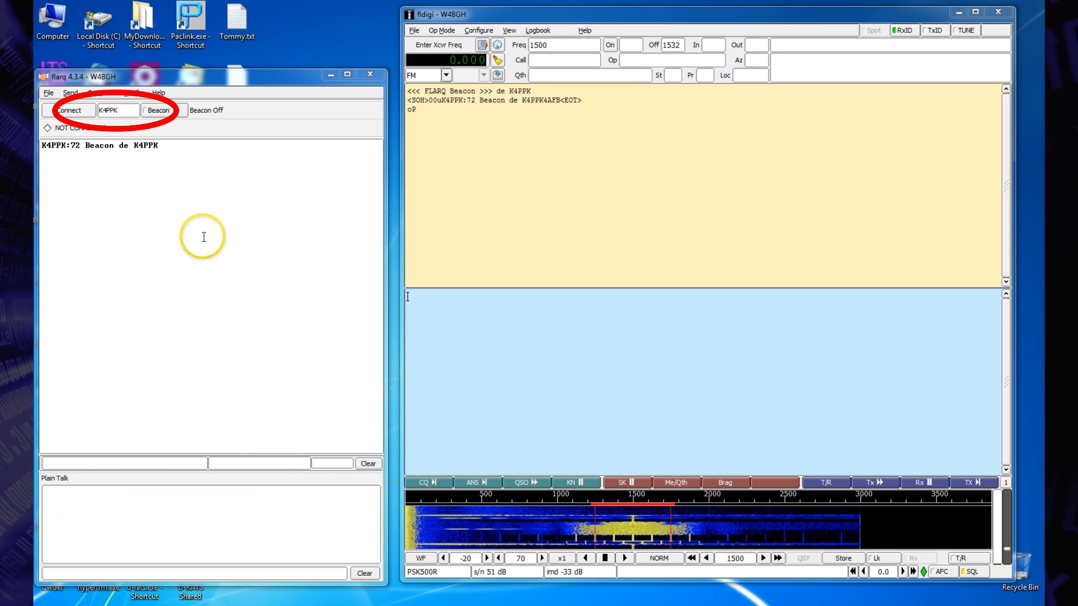
{"action": "left_click", "coordinate": [71, 104]}
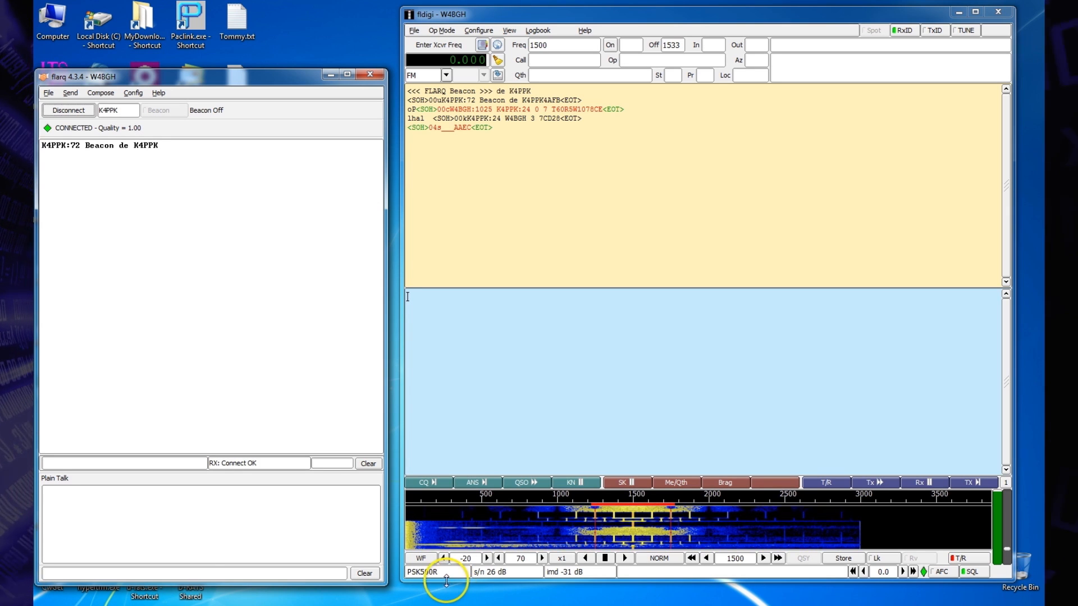
Step: Send a plain talk message telling the other operator, addressed by first name, "we seem to be connected."
{"action": "left_click", "coordinate": [71, 573]}
{"action": "type", "text": "OK "}
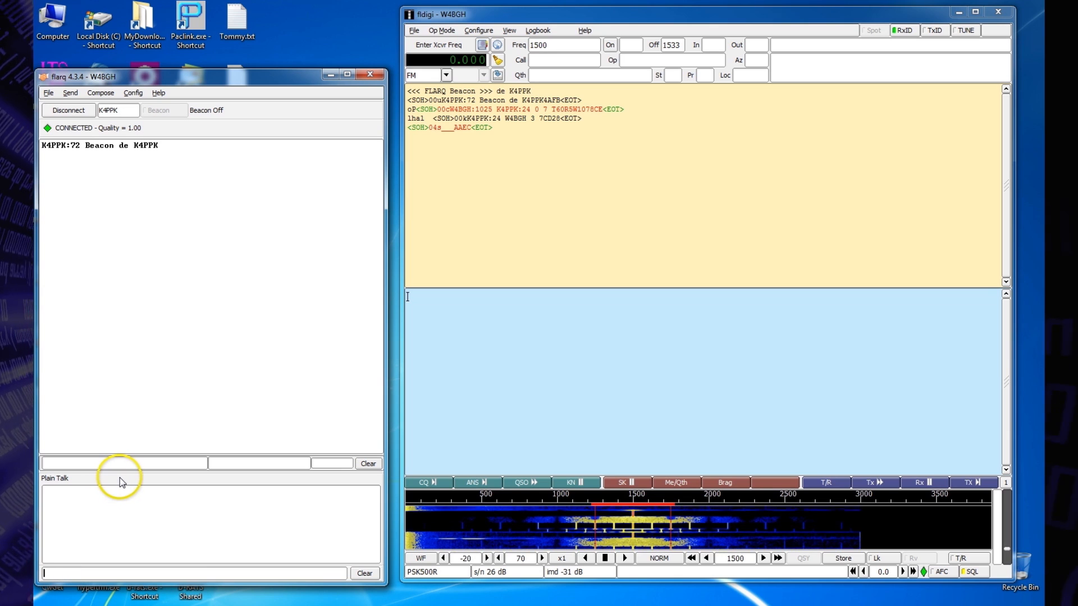
{"action": "type", "text": "Jim, we se"}
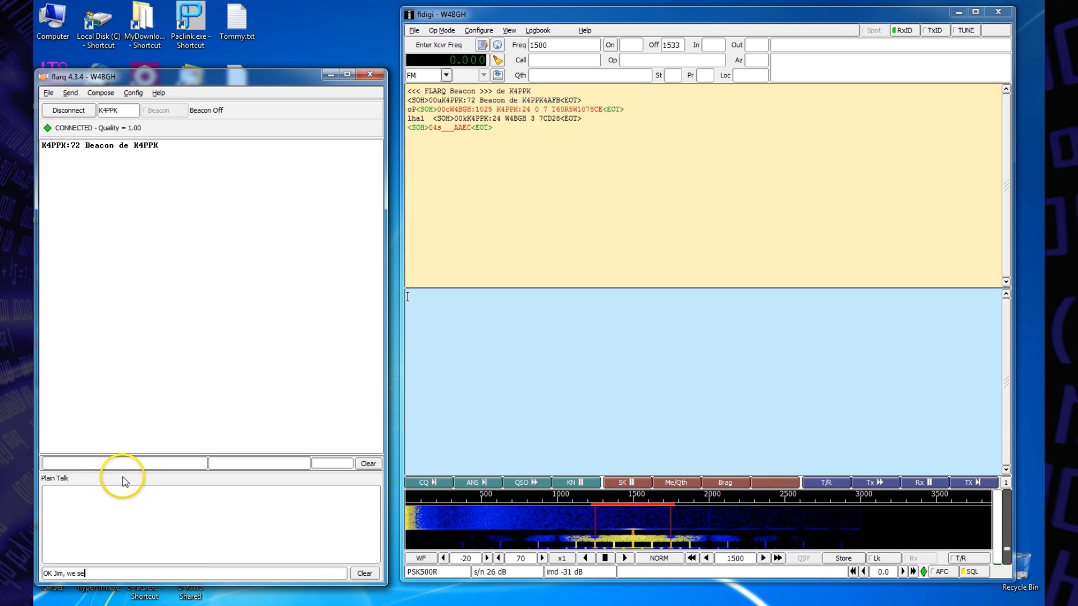
{"action": "type", "text": "em to be connected."}
{"action": "key", "text": "Return"}
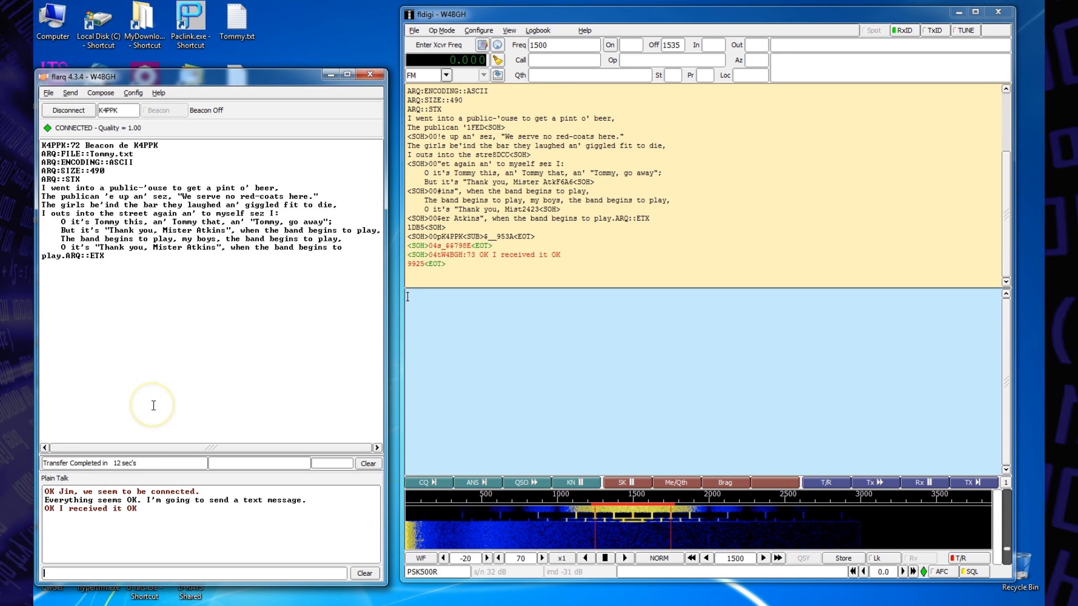
{"action": "left_click", "coordinate": [60, 114]}
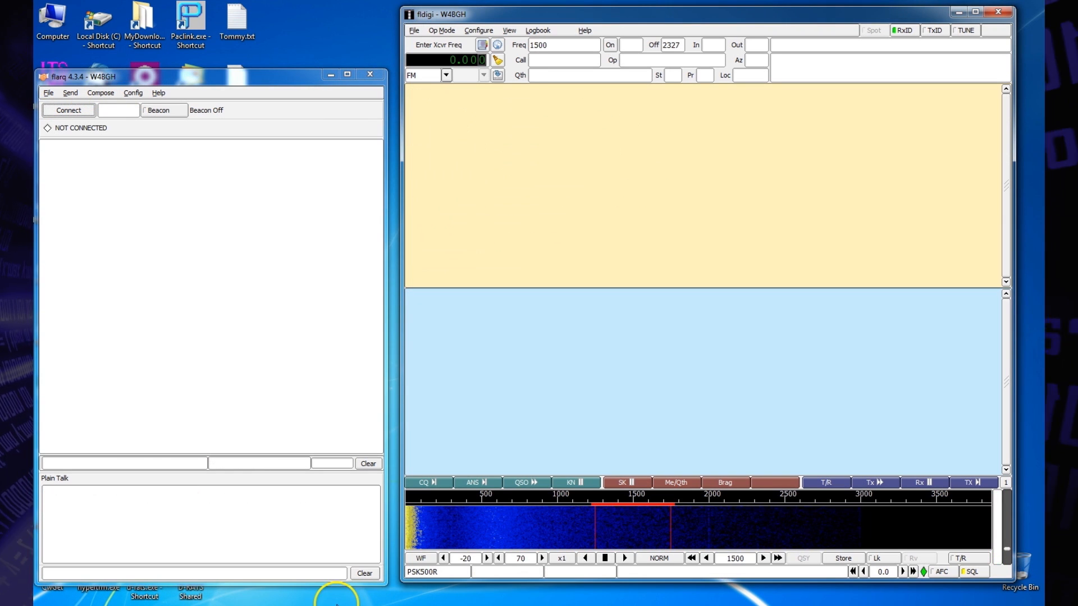
{"action": "left_click", "coordinate": [433, 499]}
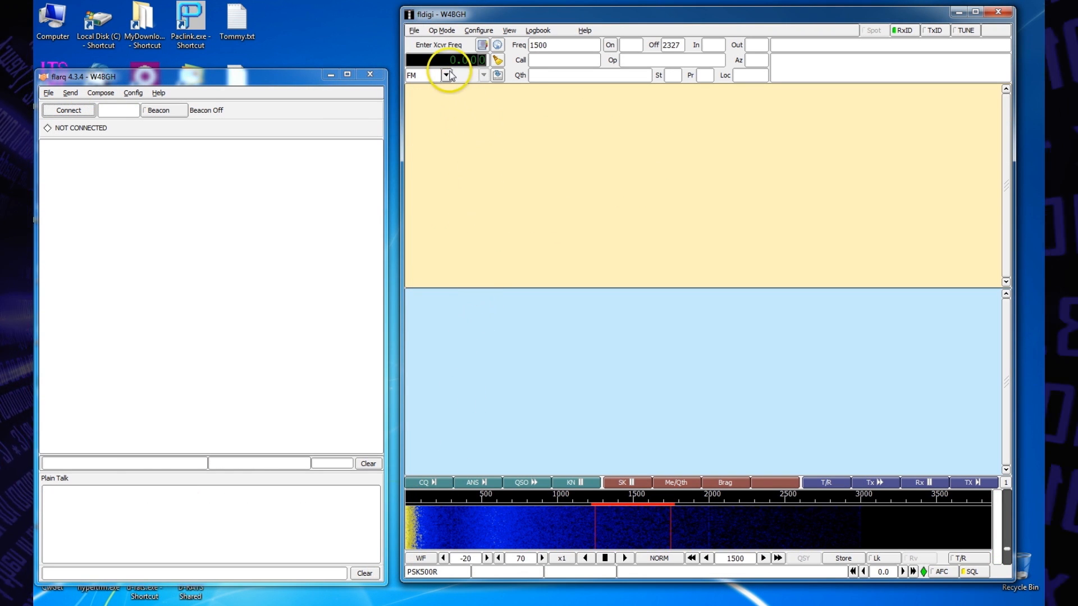
Step: Open the received Tommy.txt from the ARQ recv folder in the NBEMS files to read its text
{"action": "left_click", "coordinate": [413, 31]}
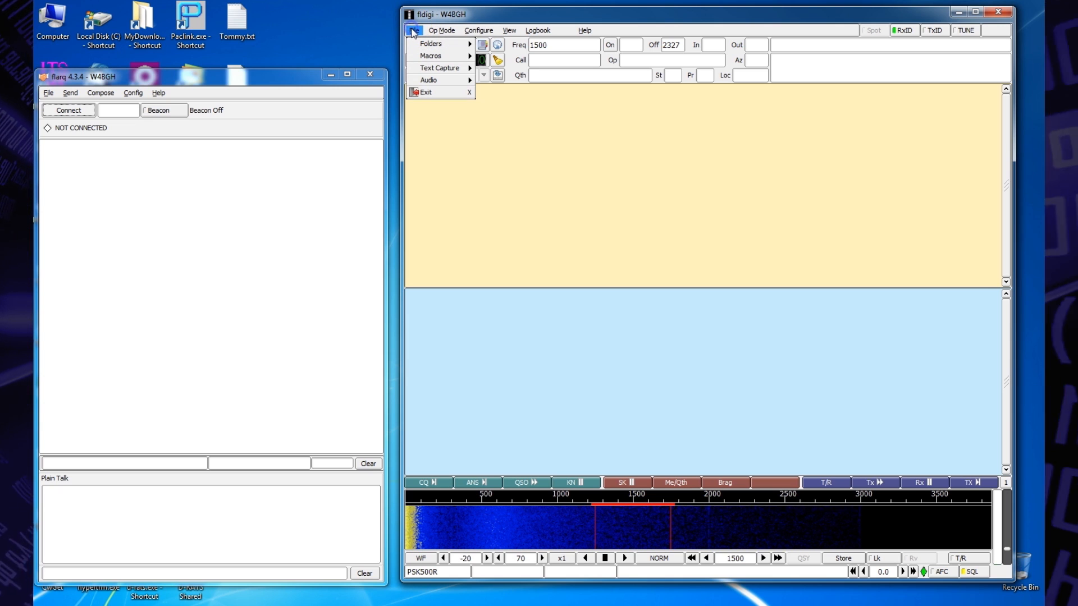
{"action": "mouse_move", "coordinate": [418, 45]}
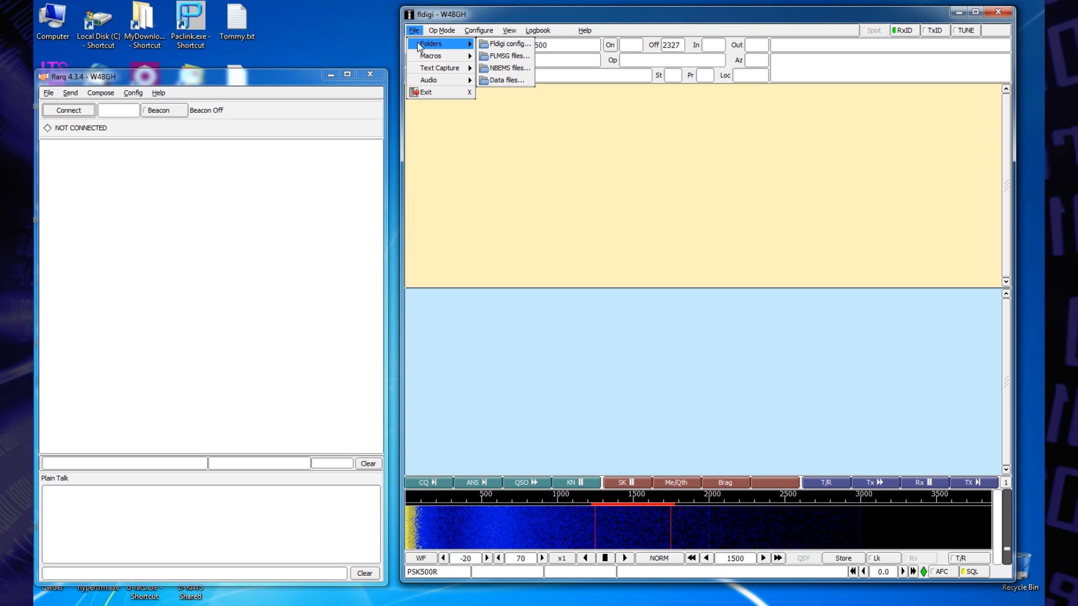
{"action": "left_click", "coordinate": [504, 69]}
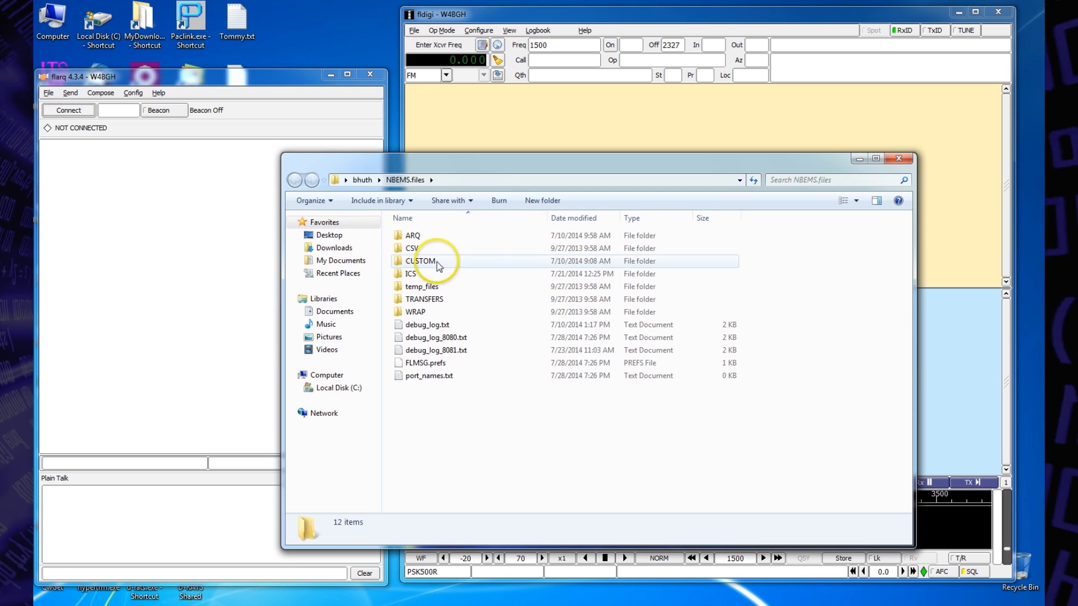
{"action": "double_click", "coordinate": [409, 235]}
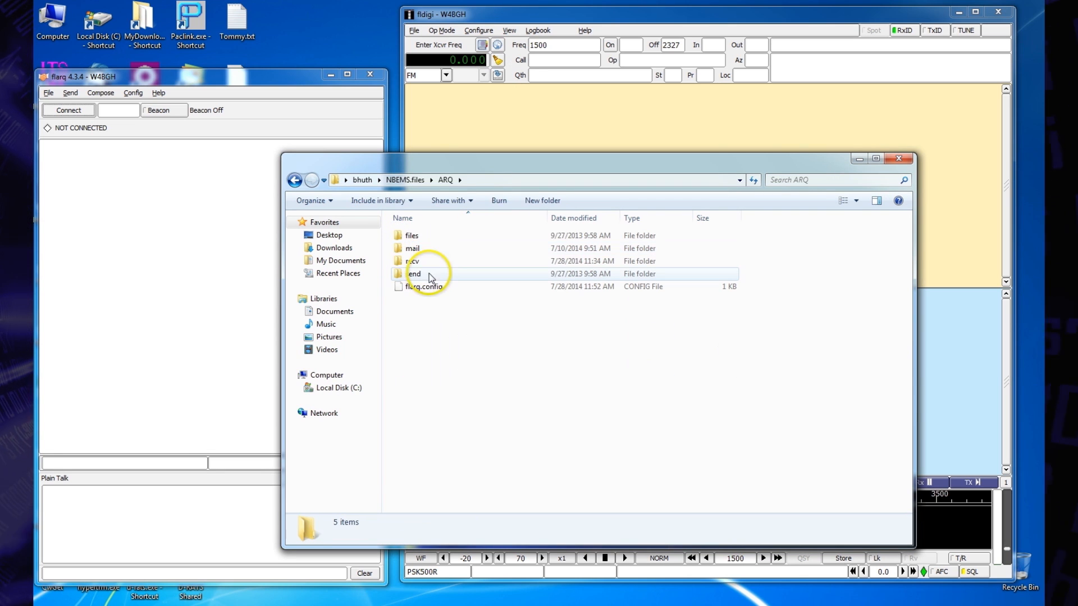
{"action": "double_click", "coordinate": [409, 261]}
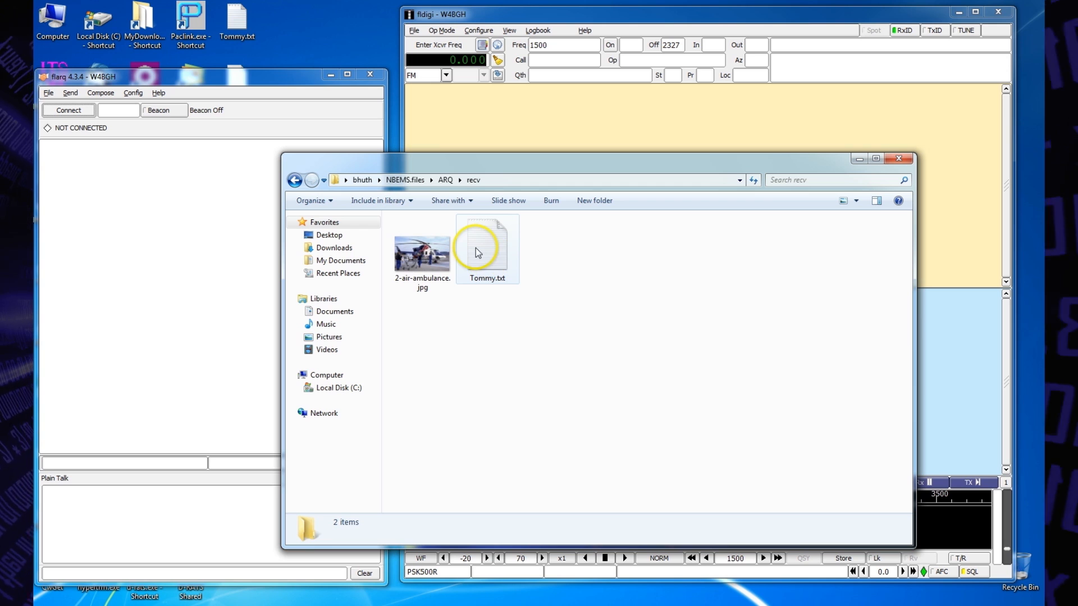
{"action": "right_click", "coordinate": [476, 247]}
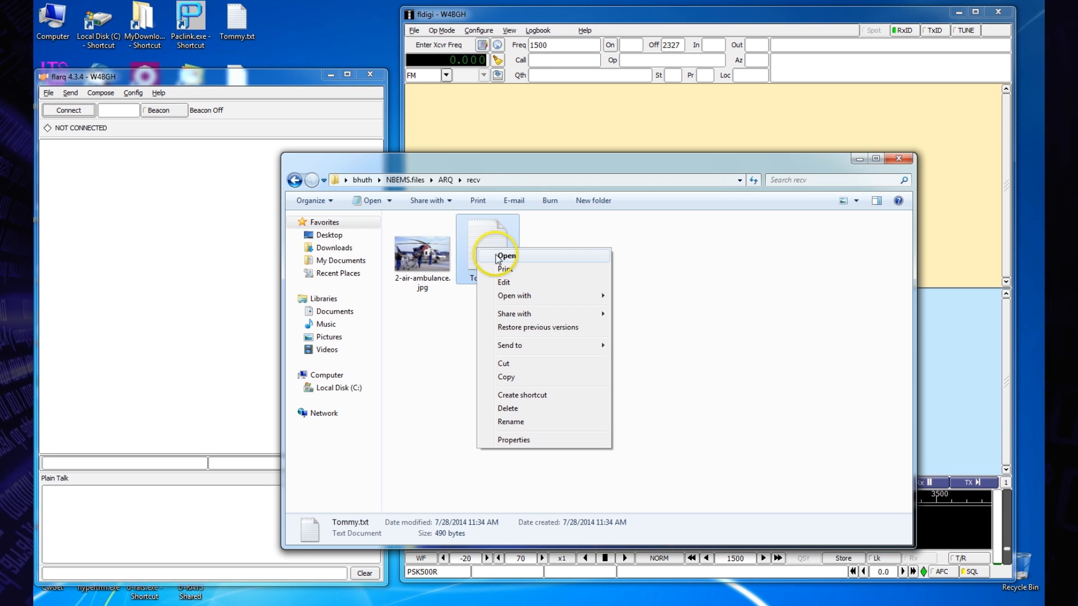
{"action": "left_click", "coordinate": [488, 255]}
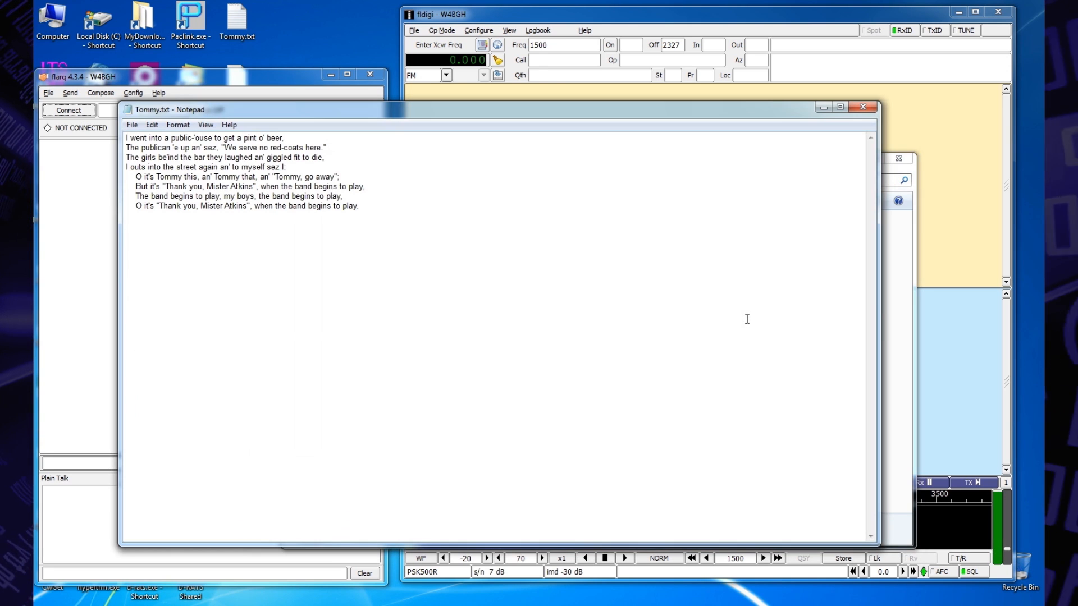
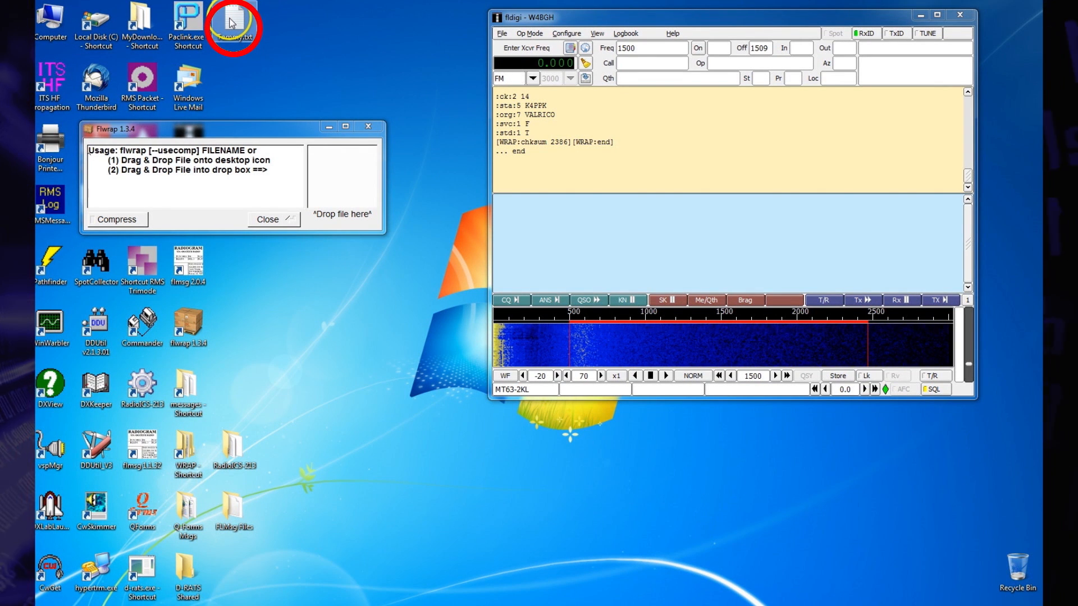
Step: Wrap Tommy.txt with flwrap, load the wrapped file into fldigi's transmit text and send it, returning to receive at the end
{"action": "left_click_drag", "start_coordinate": [232, 23], "coordinate": [334, 166]}
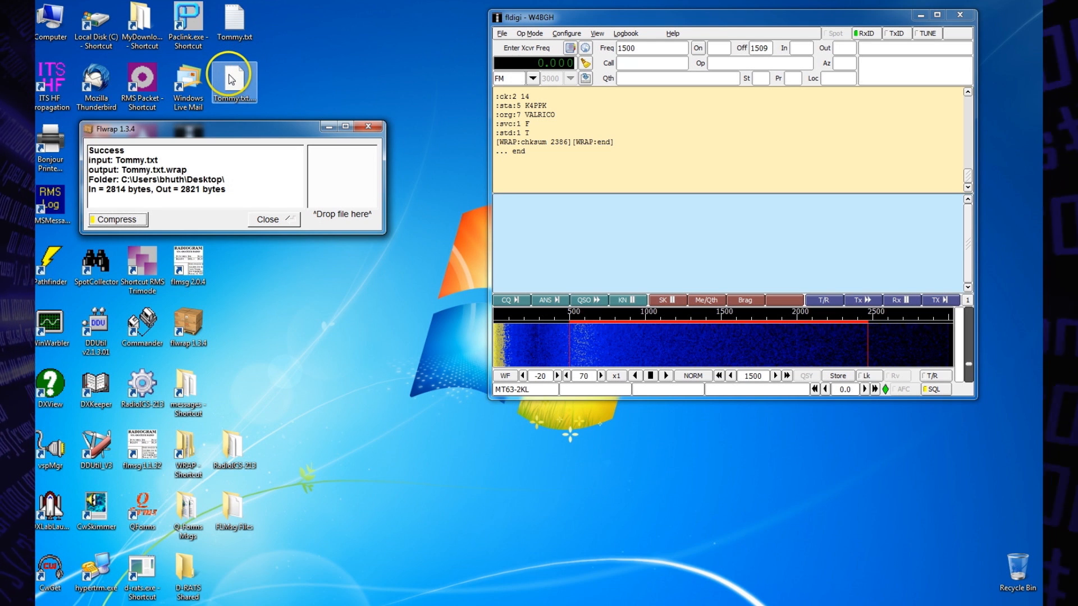
{"action": "left_click_drag", "start_coordinate": [230, 80], "coordinate": [536, 234]}
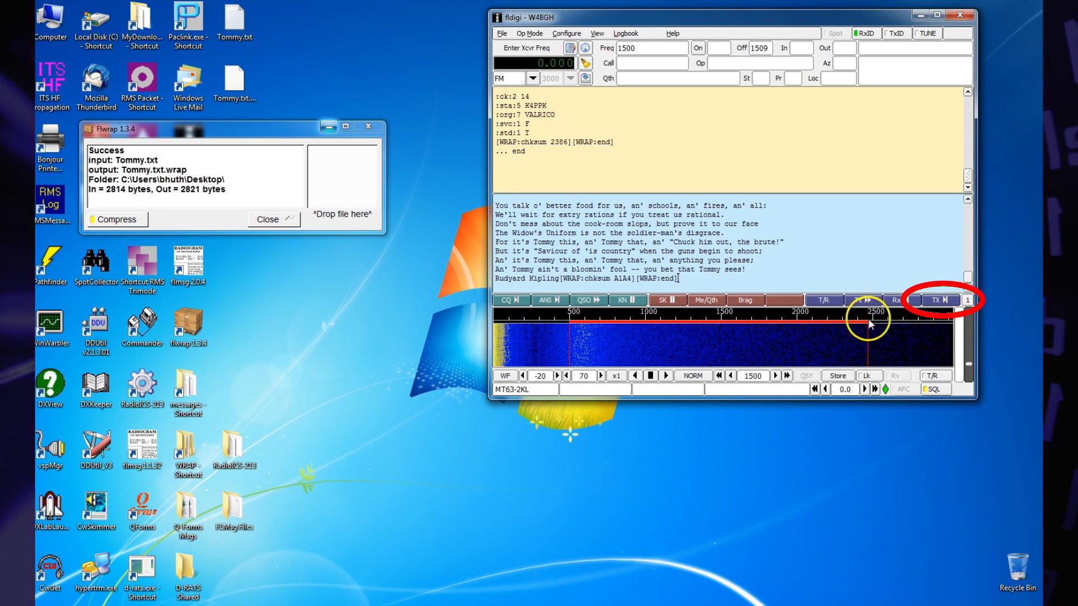
{"action": "left_click", "coordinate": [939, 301]}
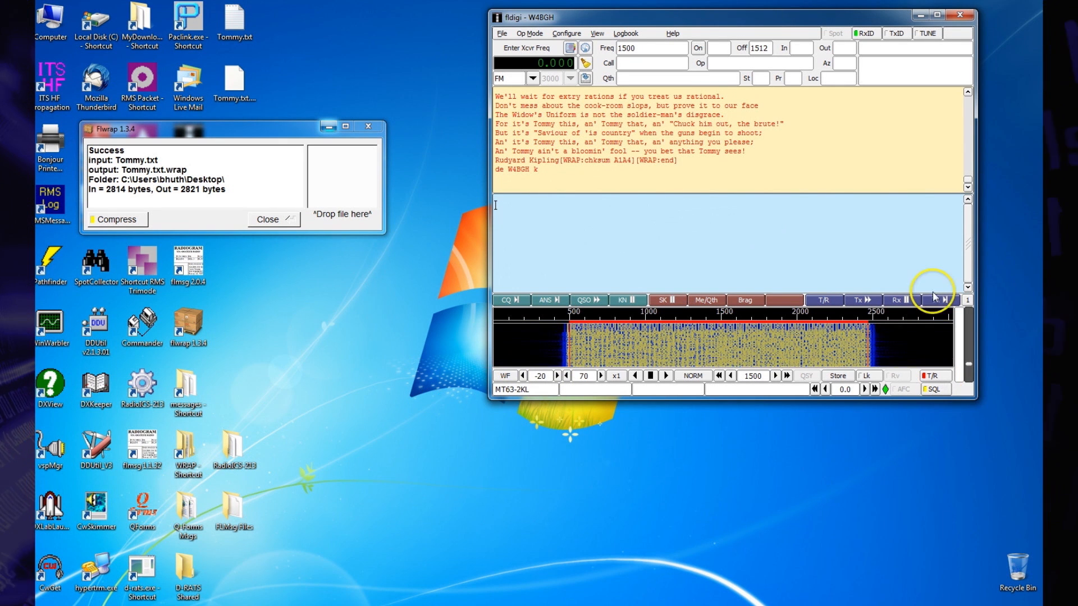
{"action": "left_click", "coordinate": [898, 300]}
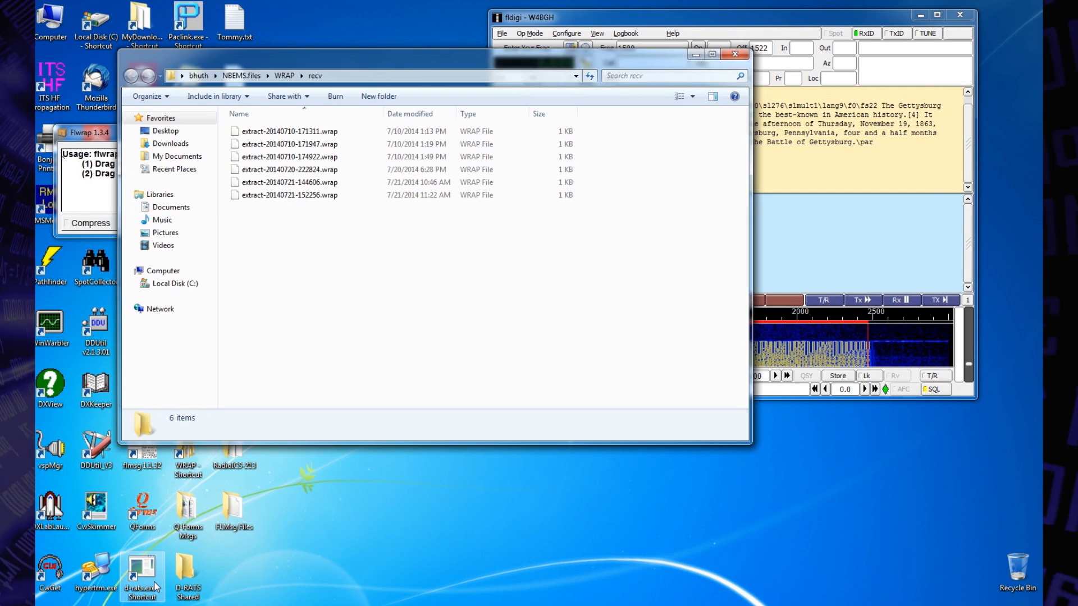
Step: Unwrap the received extract-20140721-152256.wrap with flwrap and open the extracted Address.rtf in WordPad
{"action": "left_click_drag", "start_coordinate": [352, 75], "coordinate": [628, 219]}
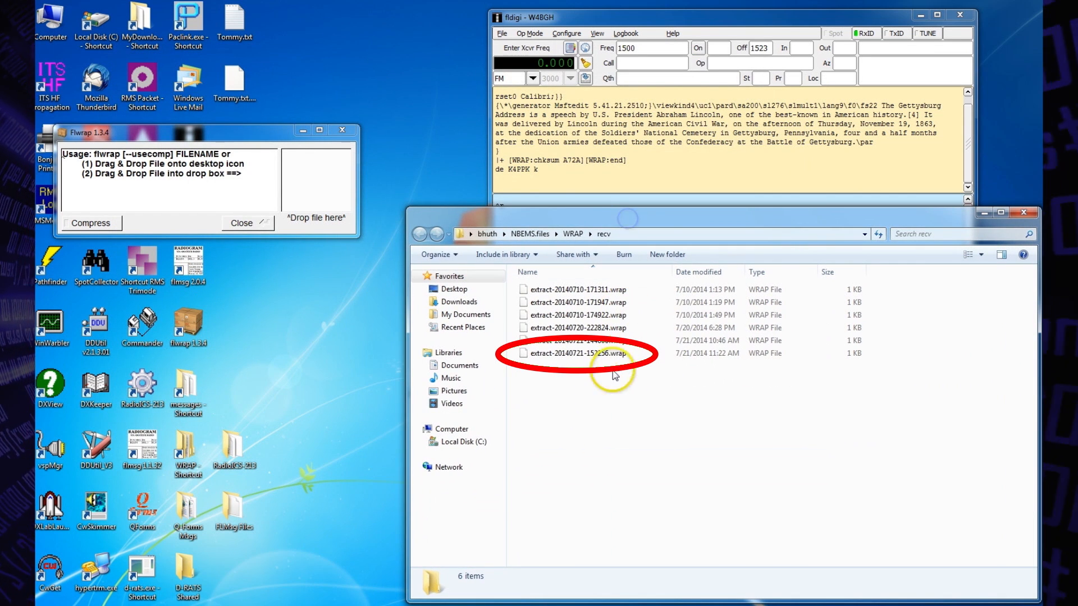
{"action": "left_click_drag", "start_coordinate": [568, 353], "coordinate": [321, 187]}
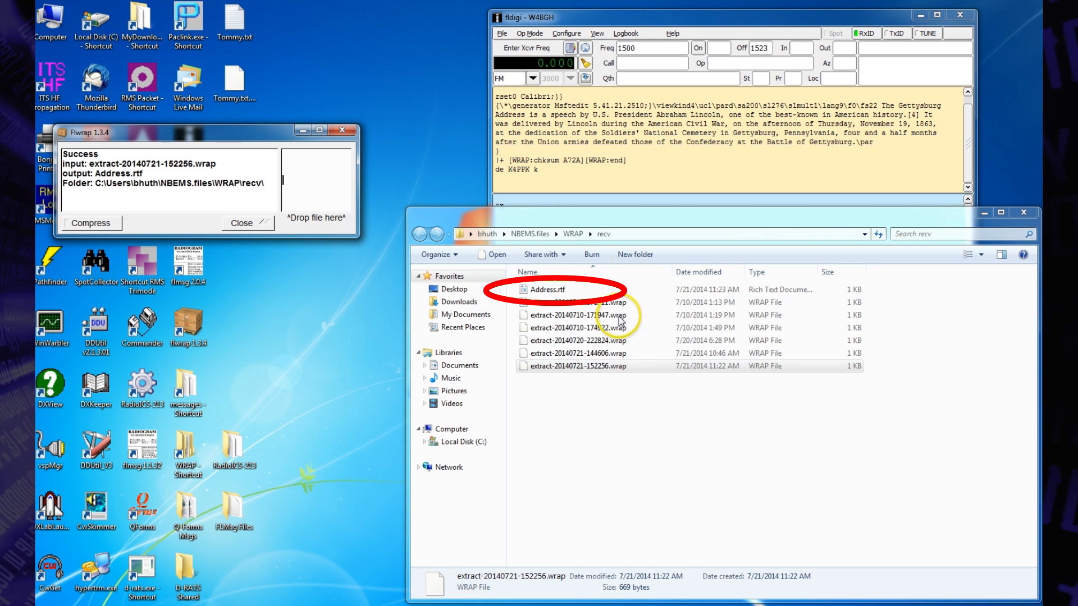
{"action": "right_click", "coordinate": [529, 292]}
{"action": "left_click", "coordinate": [558, 325]}
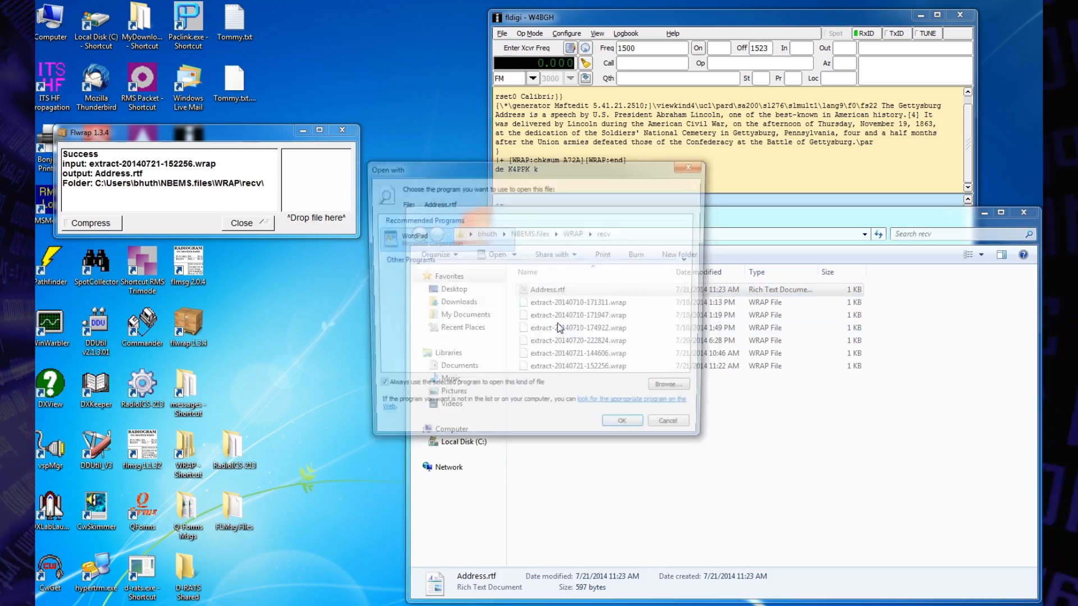
{"action": "left_click", "coordinate": [624, 433]}
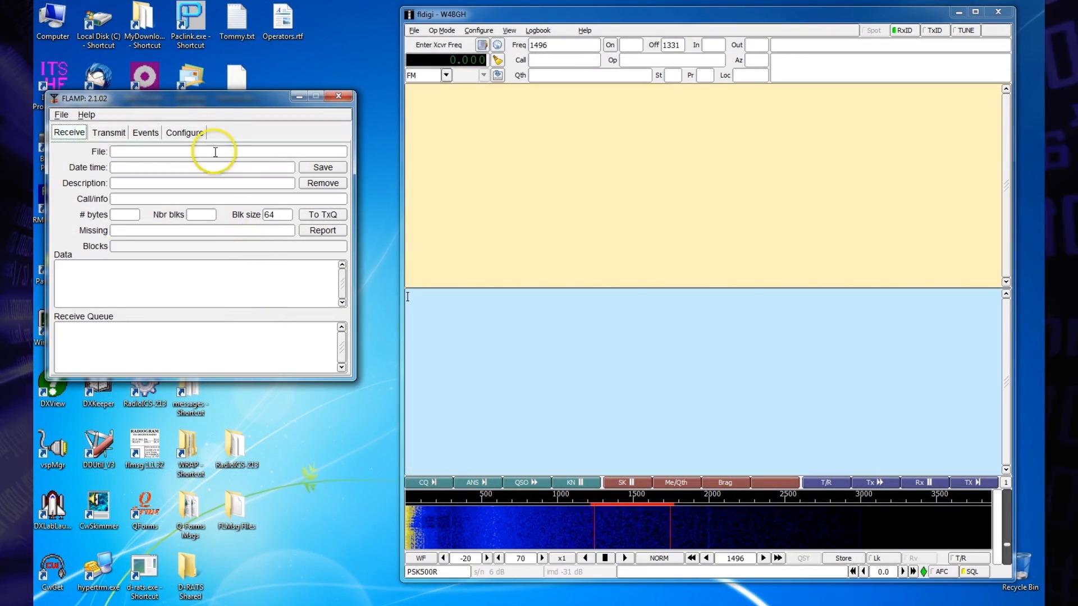
Step: Review FLAMP's station and transmit configuration options, including Enable Tx on Report, and the receive page's Report function
{"action": "left_click", "coordinate": [186, 133]}
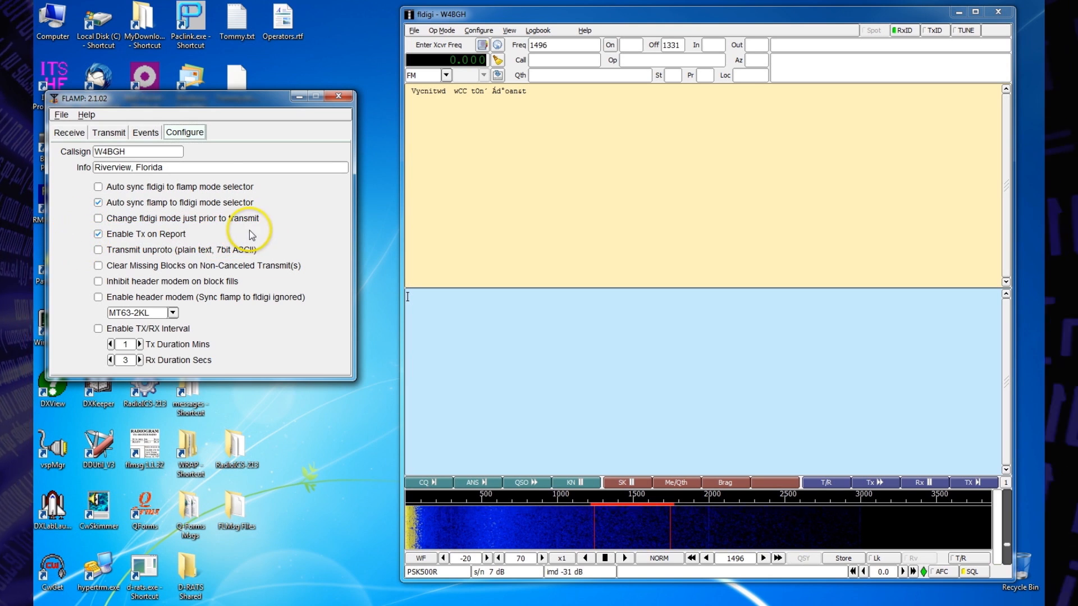
{"action": "left_click", "coordinate": [69, 133]}
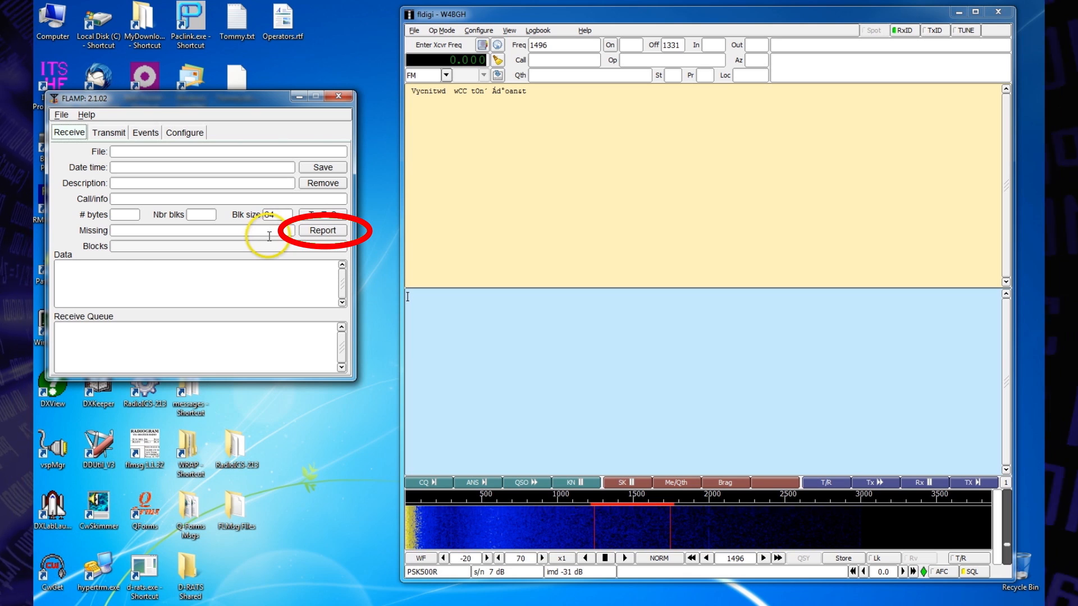
{"action": "left_click", "coordinate": [175, 134]}
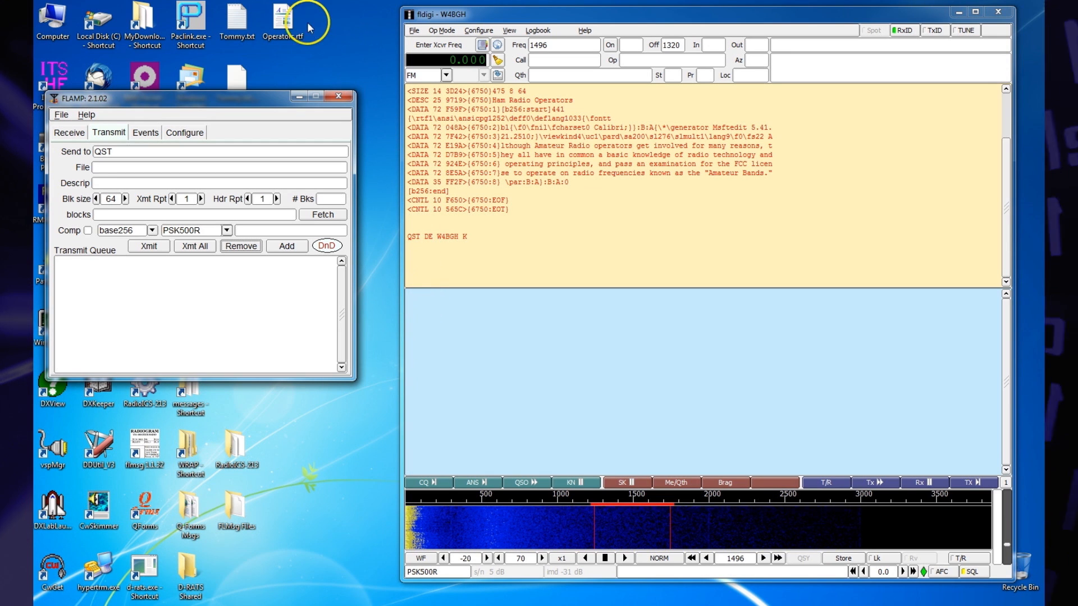
Step: Queue Operators.rtf from the desktop in FLAMP with the description "Ham Radio Operators" and transmit it to QST
{"action": "left_click_drag", "start_coordinate": [289, 23], "coordinate": [326, 169]}
{"action": "left_click_drag", "start_coordinate": [326, 247], "coordinate": [326, 246]}
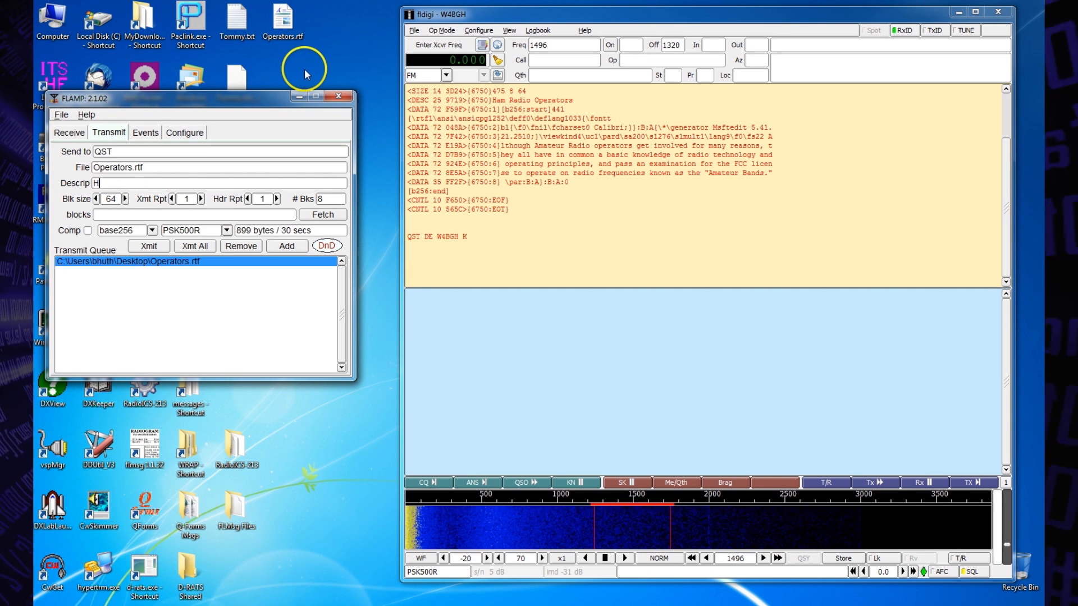
{"action": "type", "text": "tors"}
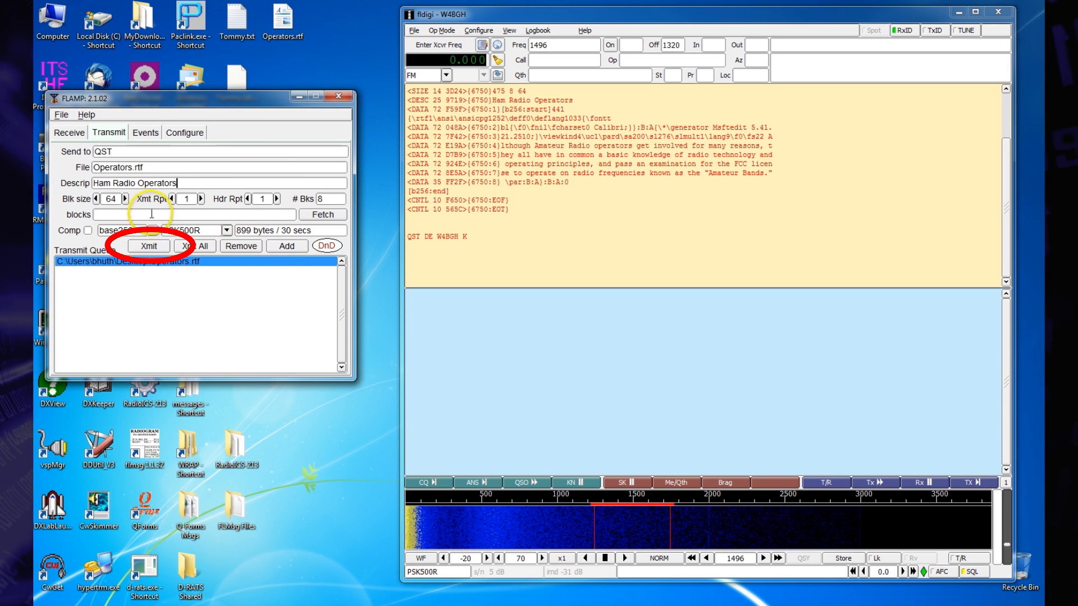
{"action": "left_click", "coordinate": [150, 247]}
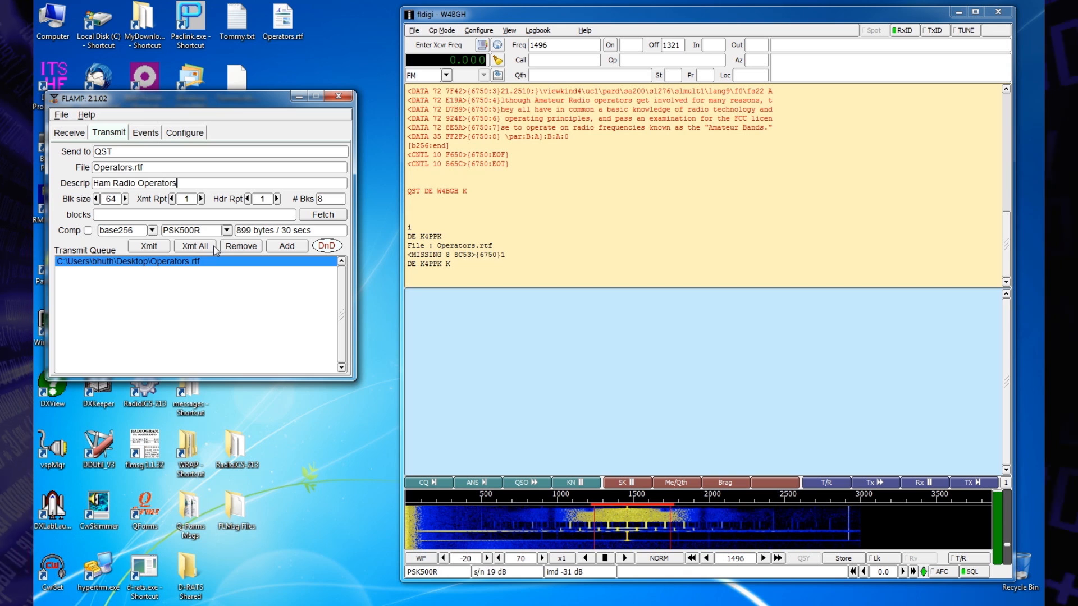
Step: Fetch the missing-block report for Operators.rtf and retransmit only block 1
{"action": "left_click", "coordinate": [324, 215]}
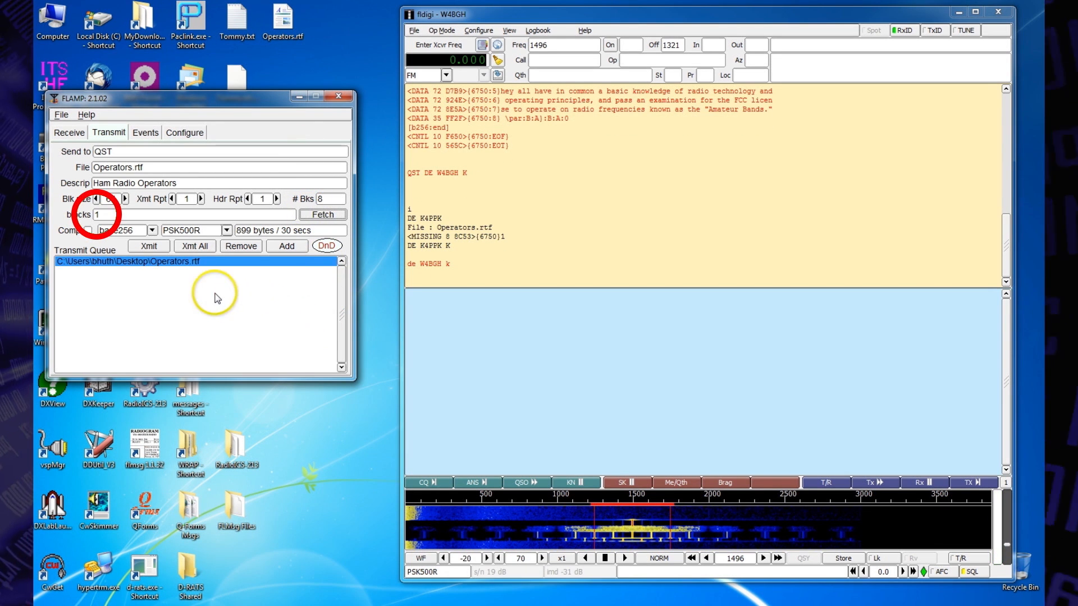
{"action": "left_click", "coordinate": [140, 249]}
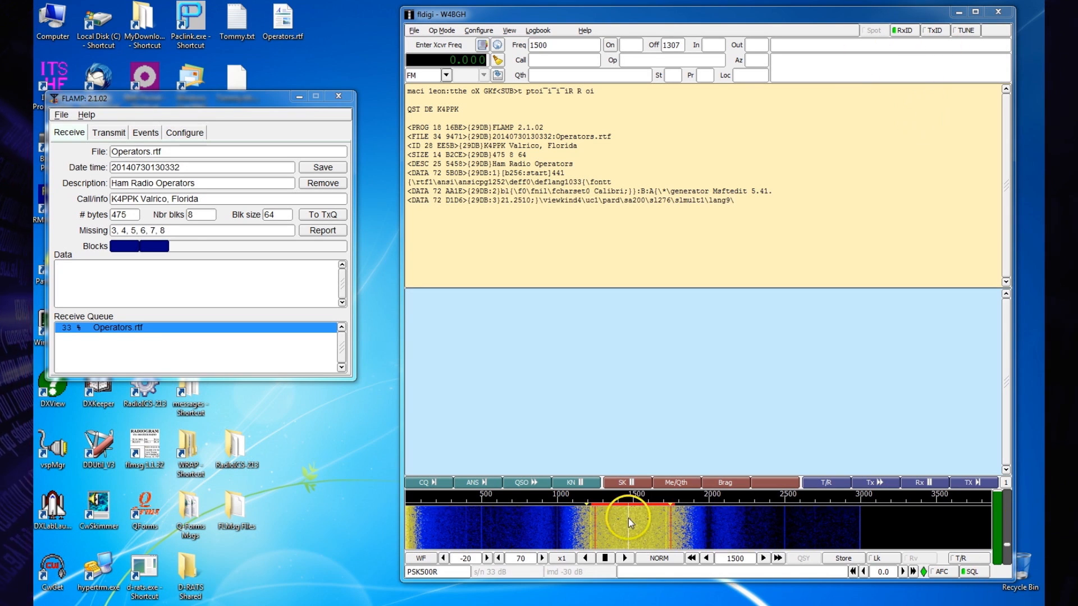
Step: Shift fldigi's receive frequency off the incoming Operators.rtf signal to disrupt reception, and retune it to 1496
{"action": "mouse_move", "coordinate": [624, 530]}
{"action": "left_mouse_down"}
{"action": "mouse_move", "coordinate": [534, 507]}
{"action": "mouse_move", "coordinate": [608, 517]}
{"action": "left_mouse_up"}
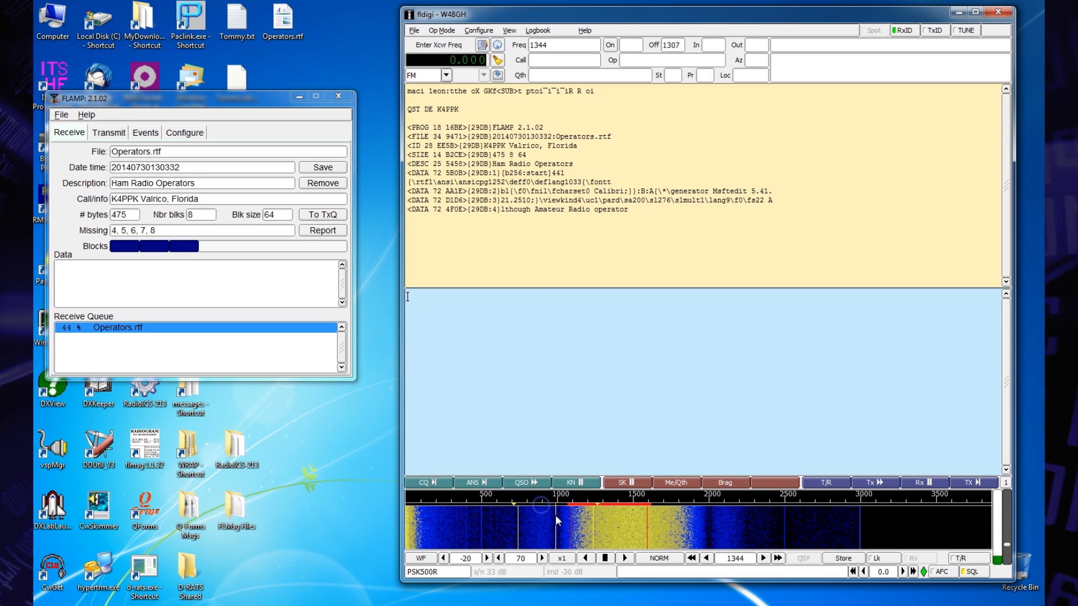
{"action": "left_click", "coordinate": [623, 521]}
{"action": "left_click", "coordinate": [633, 516]}
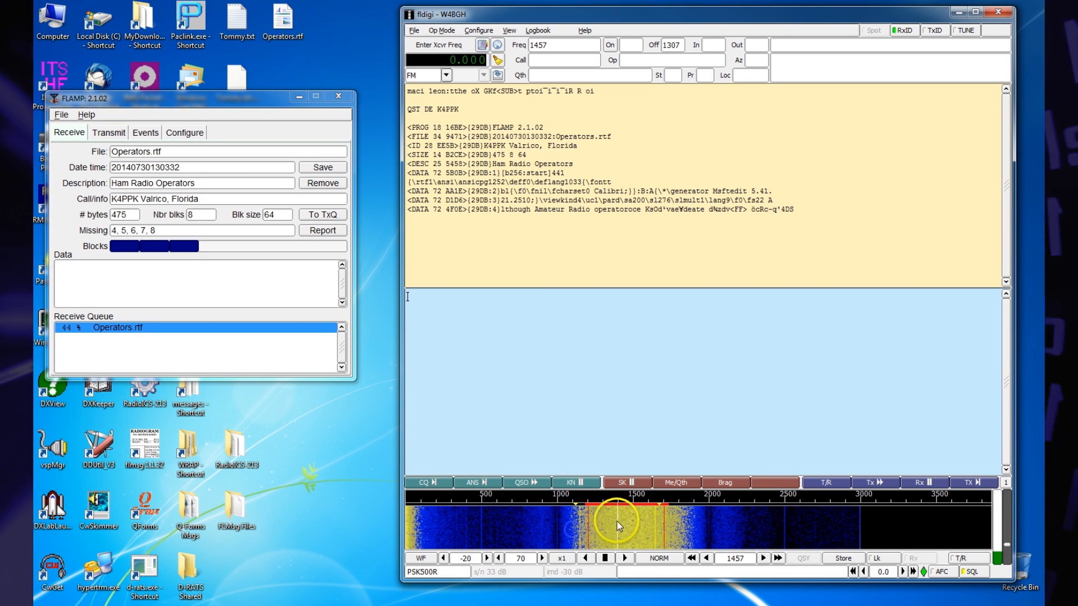
{"action": "left_click", "coordinate": [633, 515]}
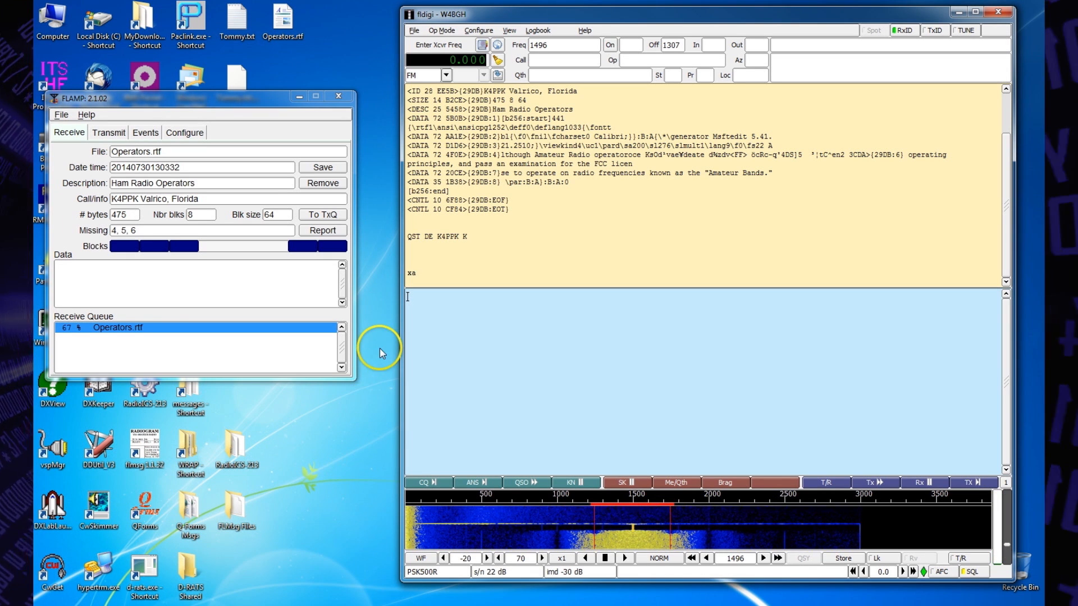
Step: Report the missing blocks of Operators.rtf to the sender and save the completed file in the flamp.files rx folder
{"action": "left_click", "coordinate": [331, 235]}
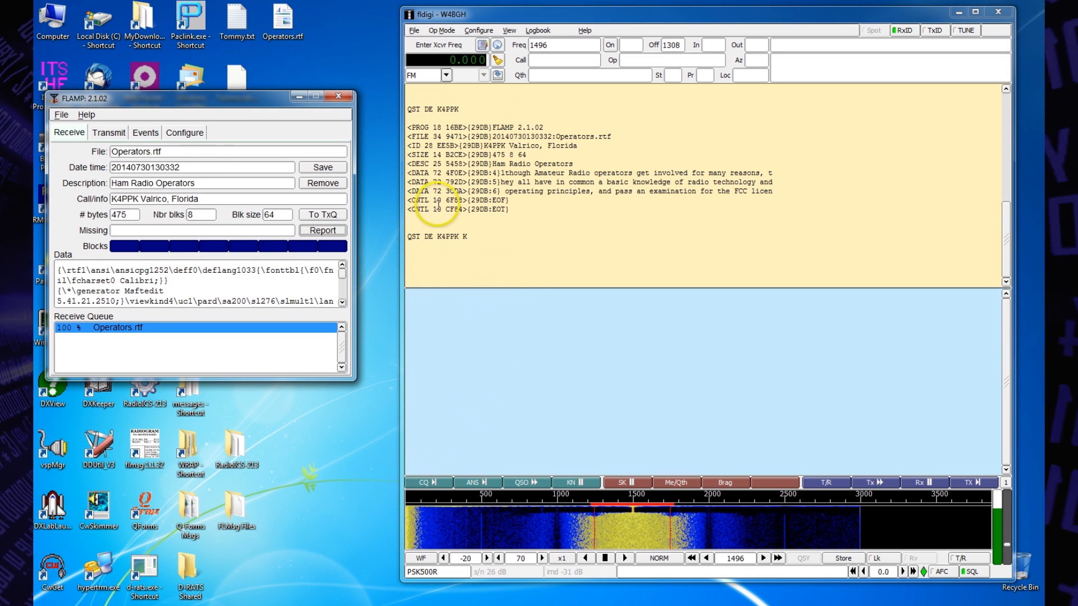
{"action": "left_click", "coordinate": [321, 168]}
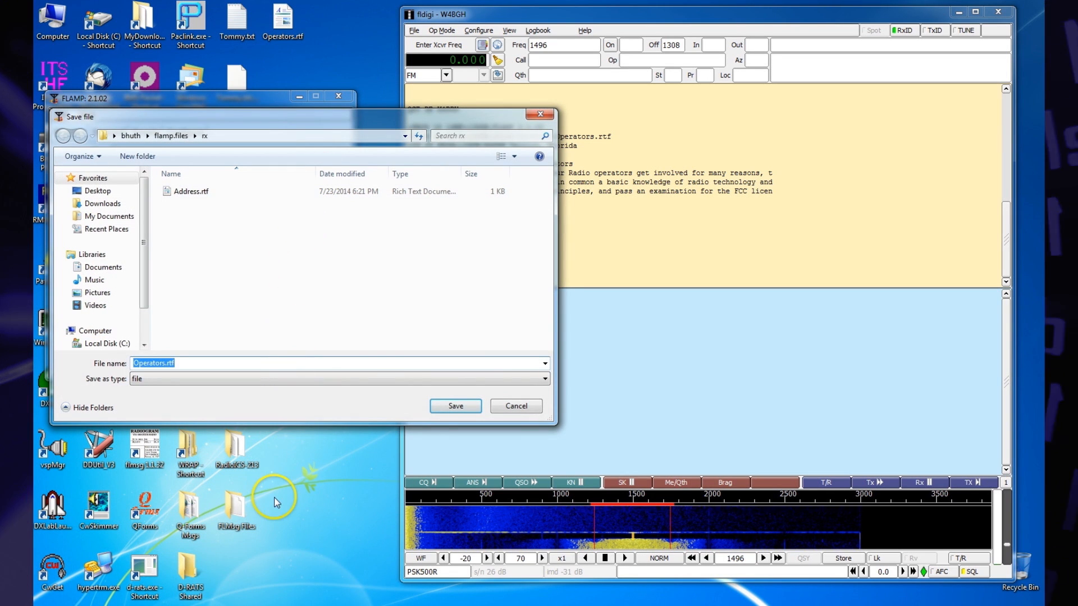
{"action": "left_click", "coordinate": [435, 415]}
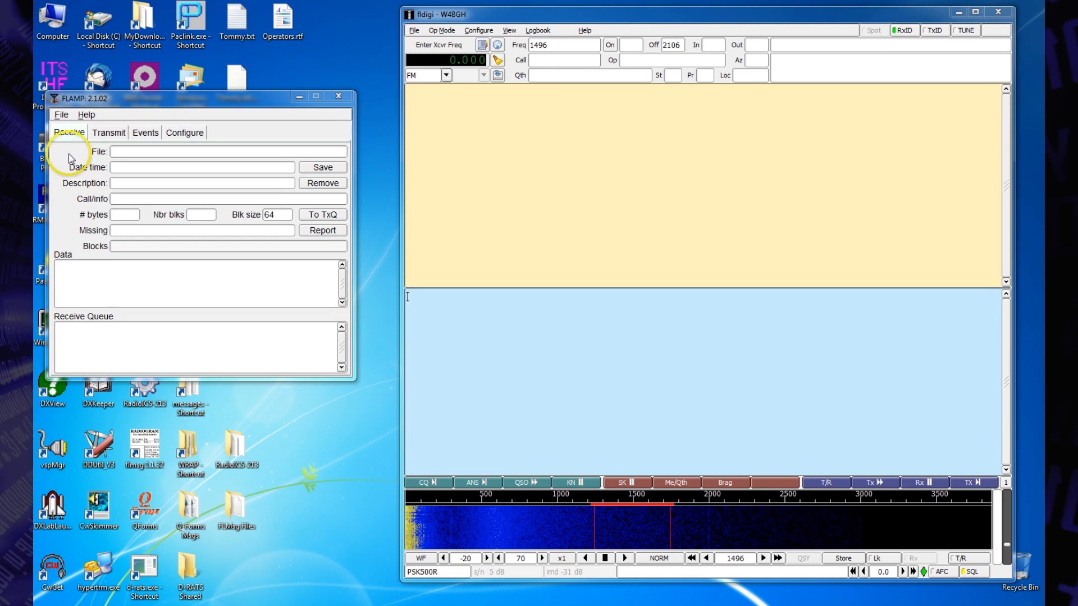
Step: Open the received Operators.rtf from FLAMP's rx folder to read its contents
{"action": "left_click", "coordinate": [60, 115]}
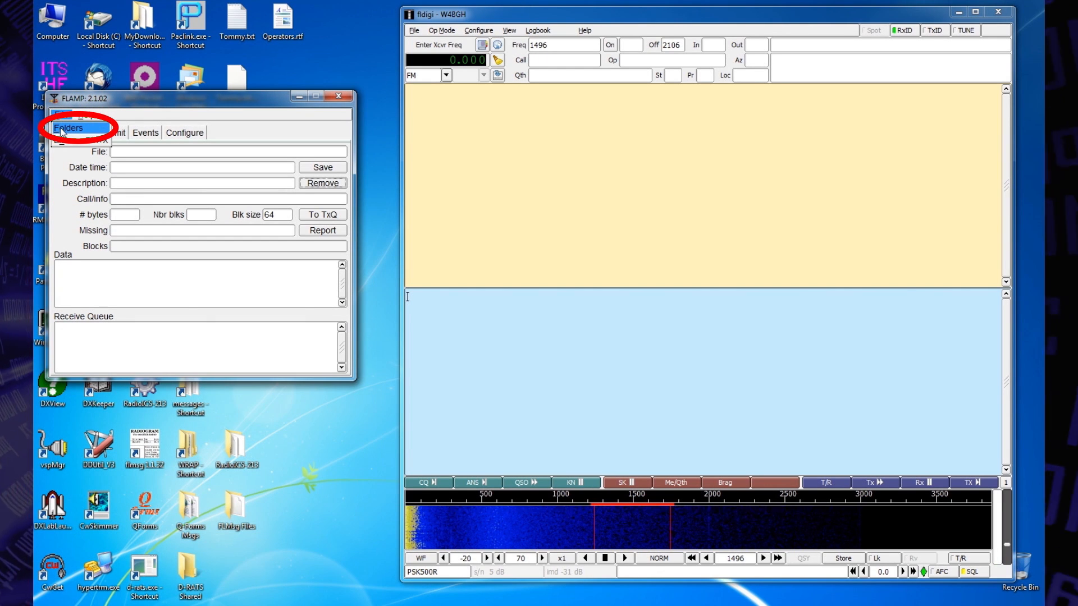
{"action": "left_click", "coordinate": [61, 128]}
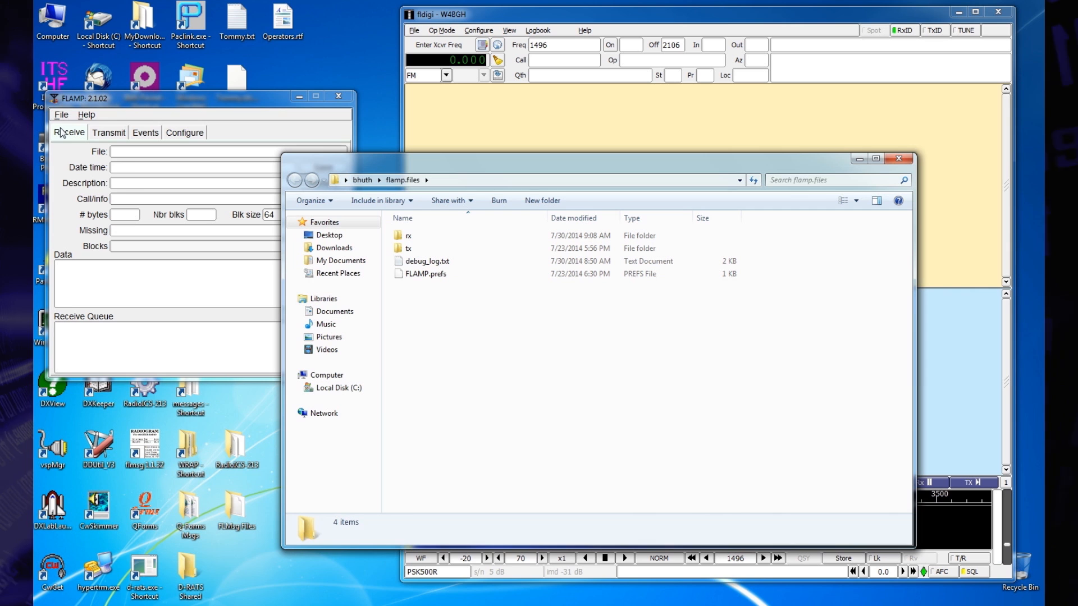
{"action": "left_click", "coordinate": [407, 236]}
{"action": "double_click", "coordinate": [407, 236]}
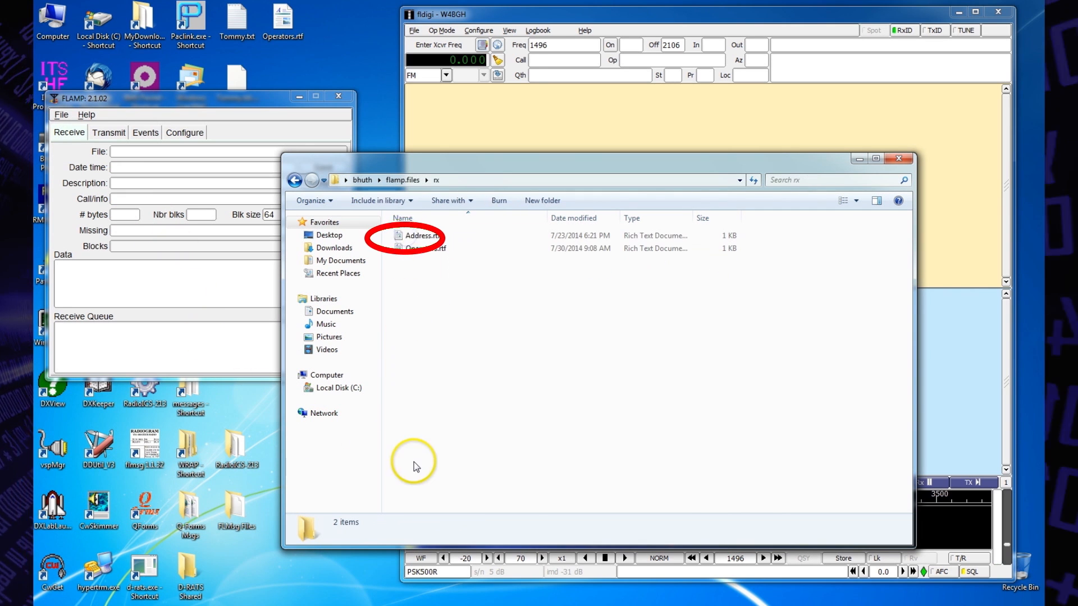
{"action": "left_click", "coordinate": [412, 255]}
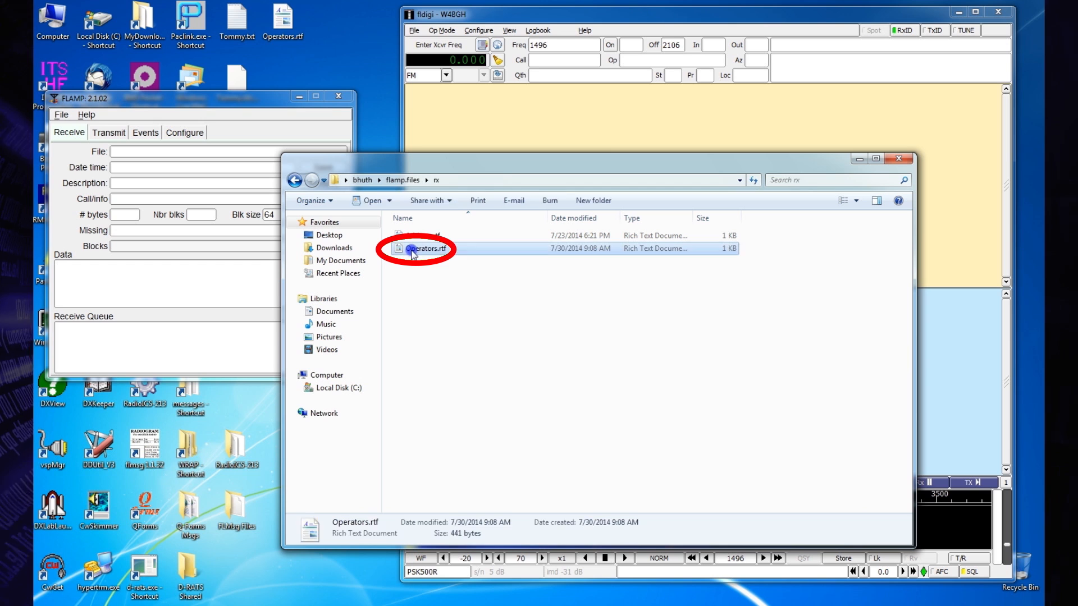
{"action": "right_click", "coordinate": [412, 254]}
{"action": "left_click", "coordinate": [440, 260]}
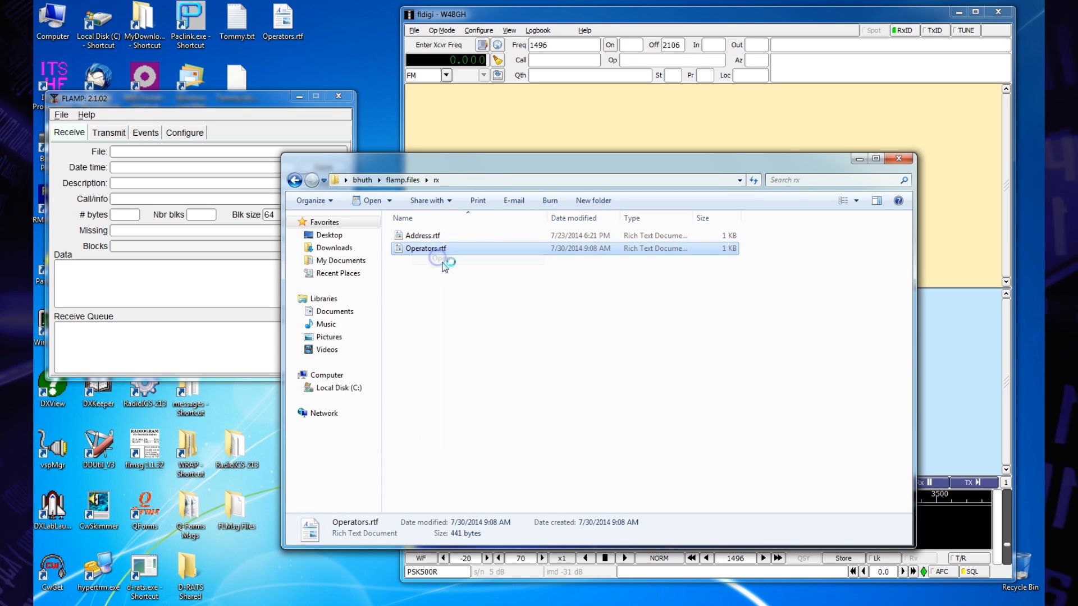